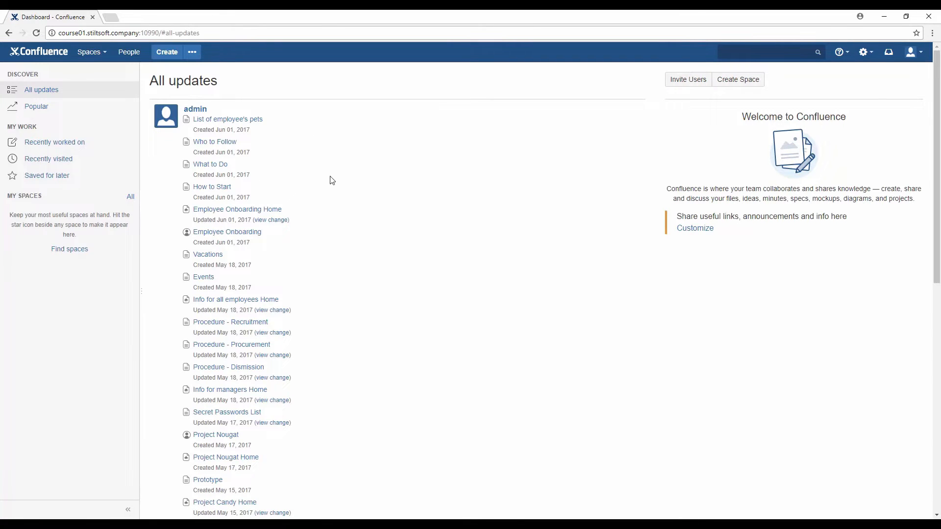
scroll(332, 183, down, 1)
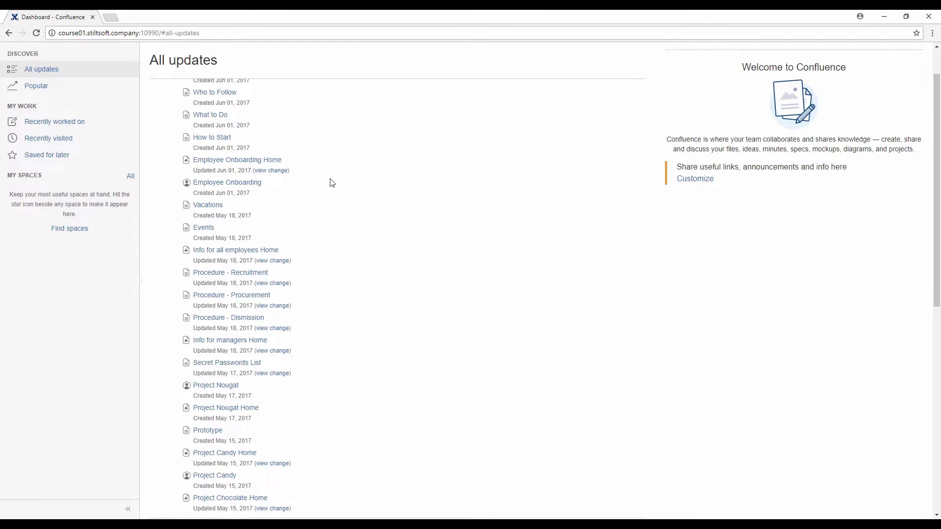
scroll(330, 182, down, 4)
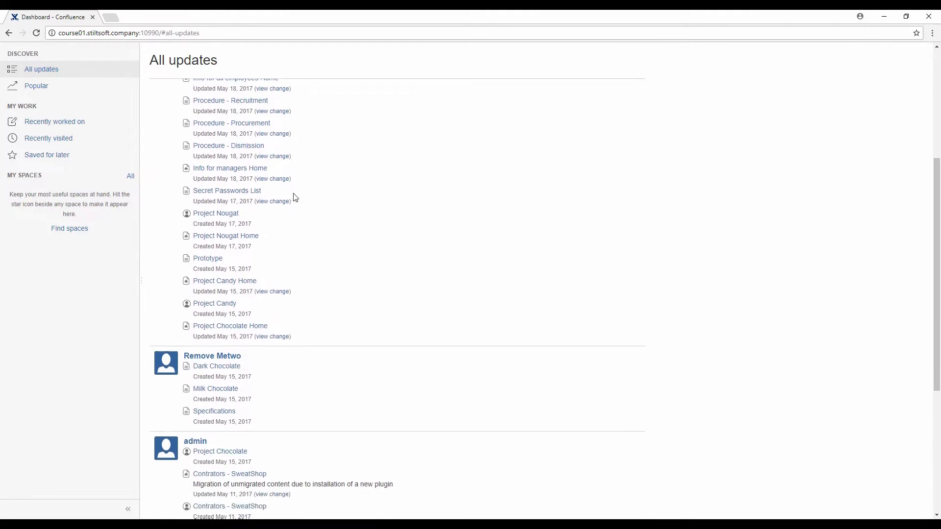
scroll(233, 363, down, 4)
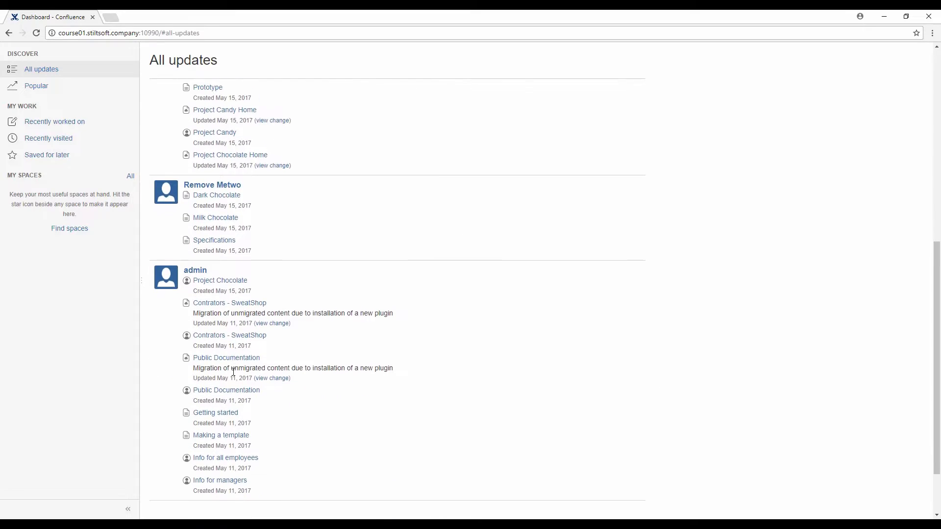
scroll(235, 363, up, 8)
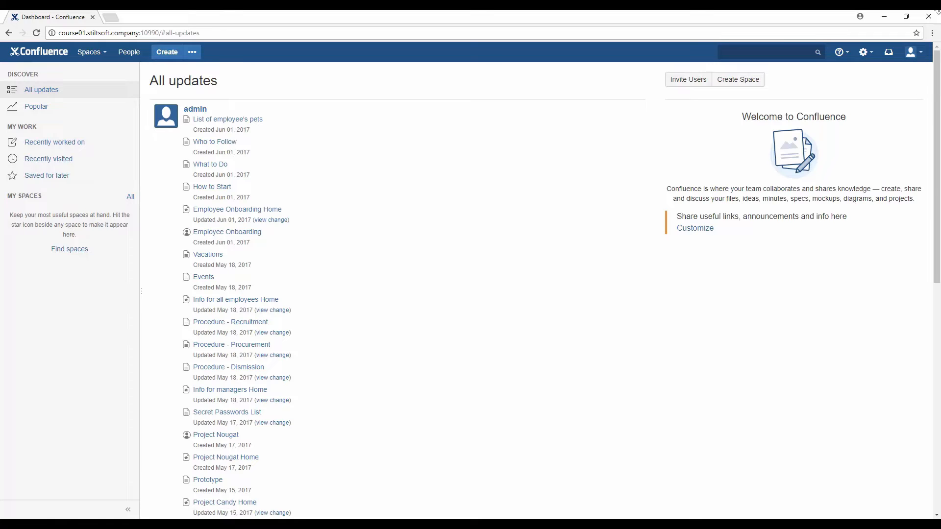
Step: Search 'general' in the header and choose General Configuration, reaching the admin password prompt
click(915, 52)
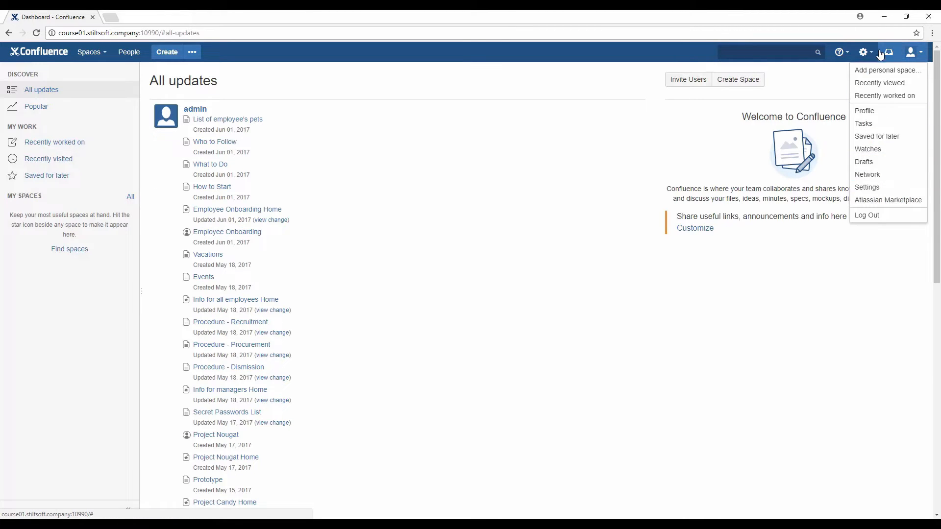
click(833, 103)
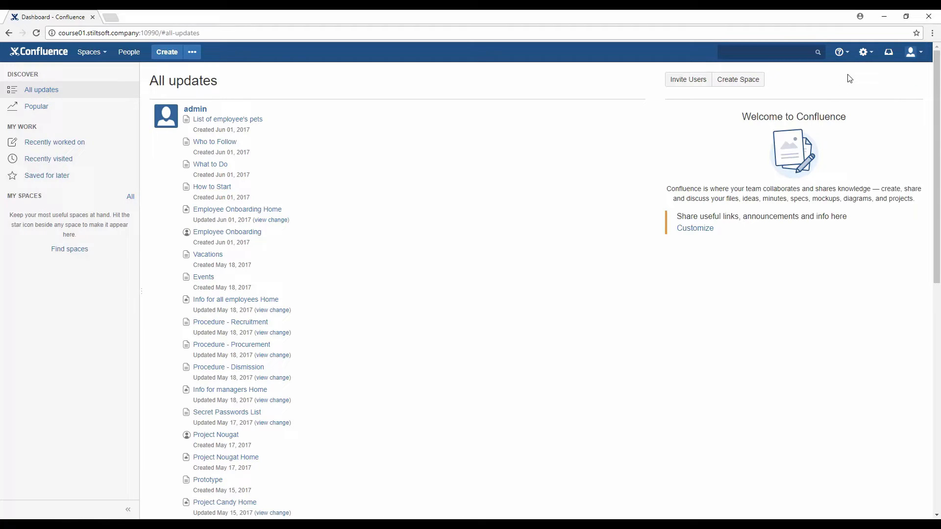
click(866, 52)
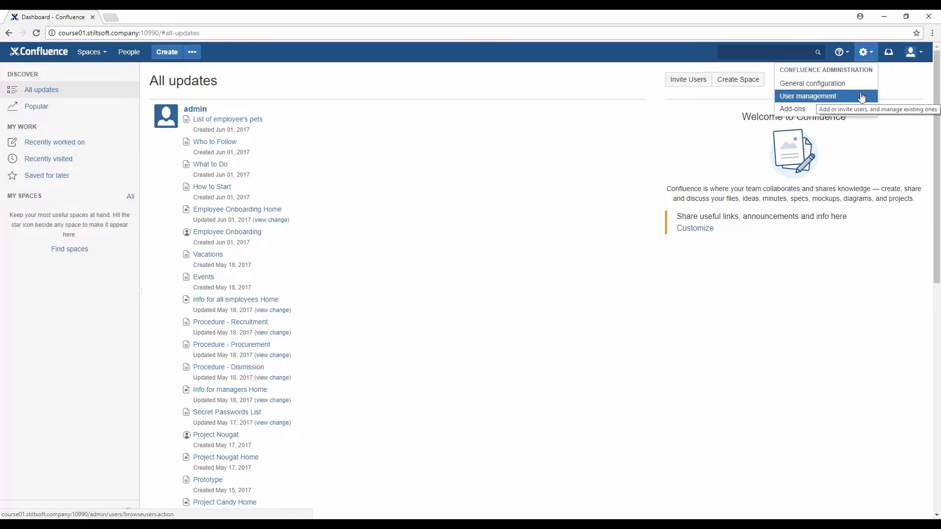
click(794, 53)
click(892, 141)
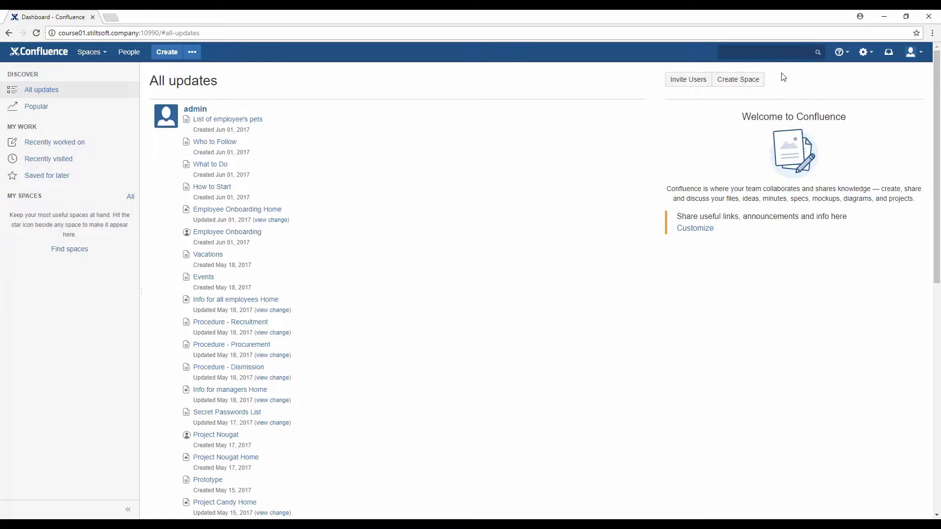
click(776, 52)
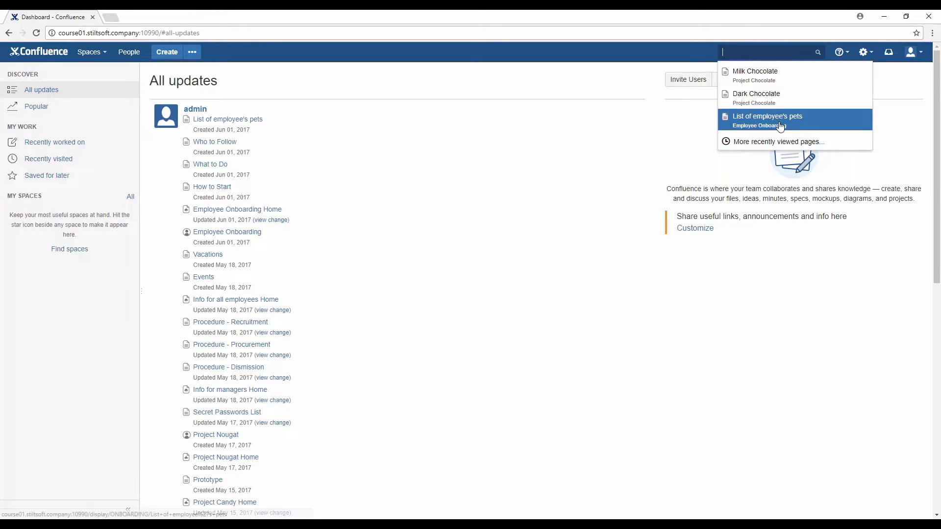
click(643, 144)
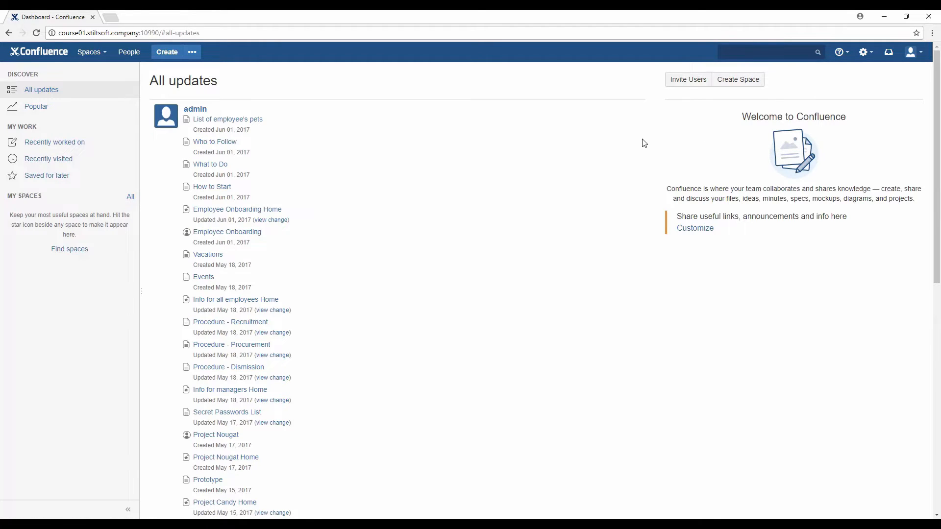
key(slash)
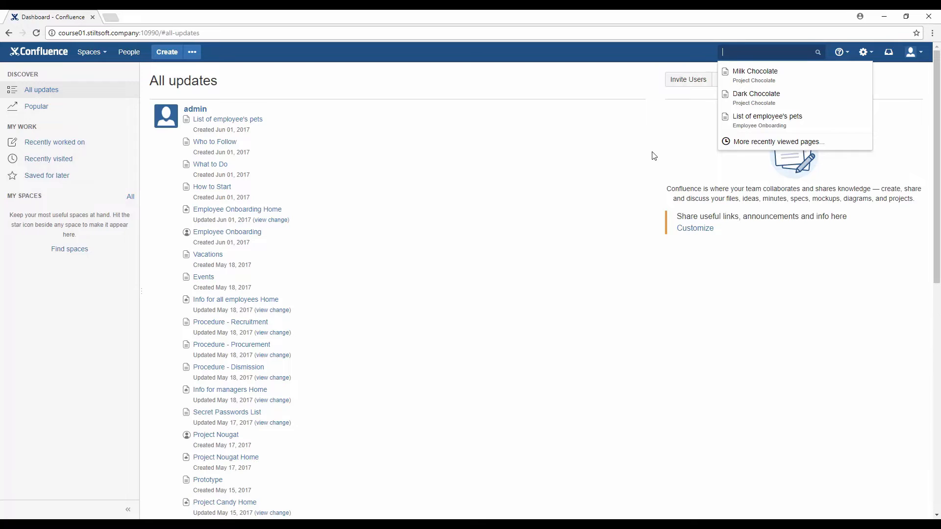
text(general)
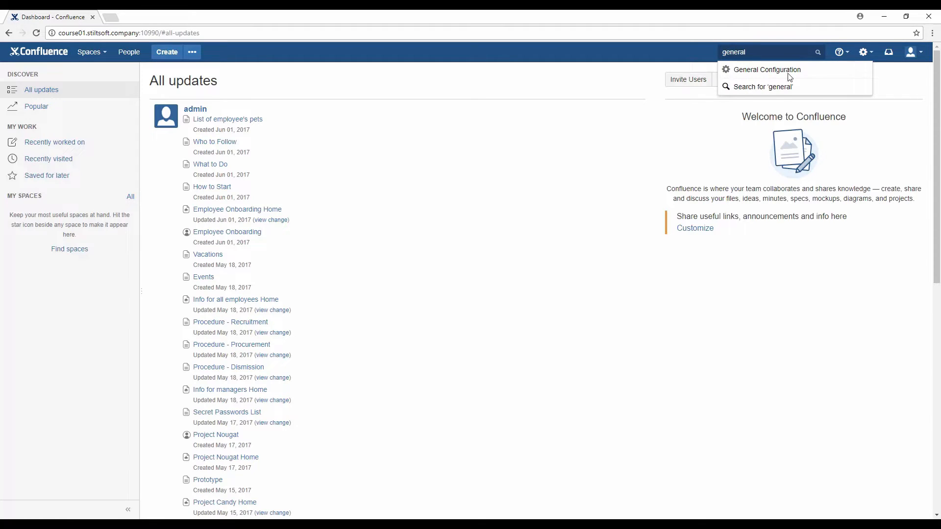
click(790, 70)
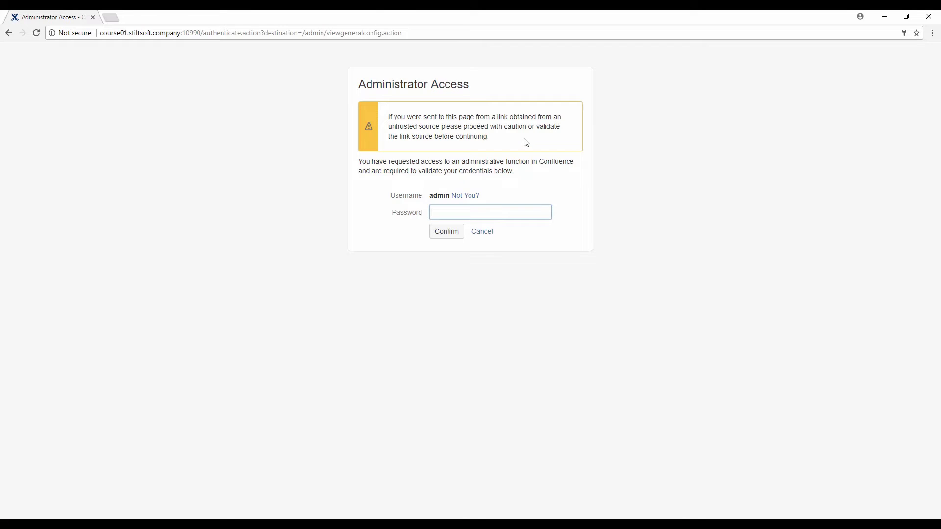
Step: Confirm access with the saved admin password to enter General Configuration
click(483, 212)
click(470, 238)
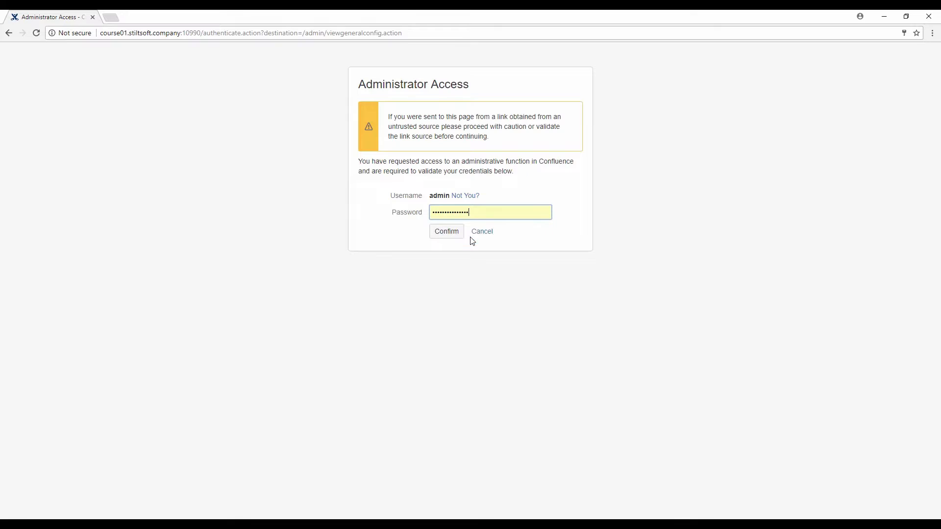
click(445, 237)
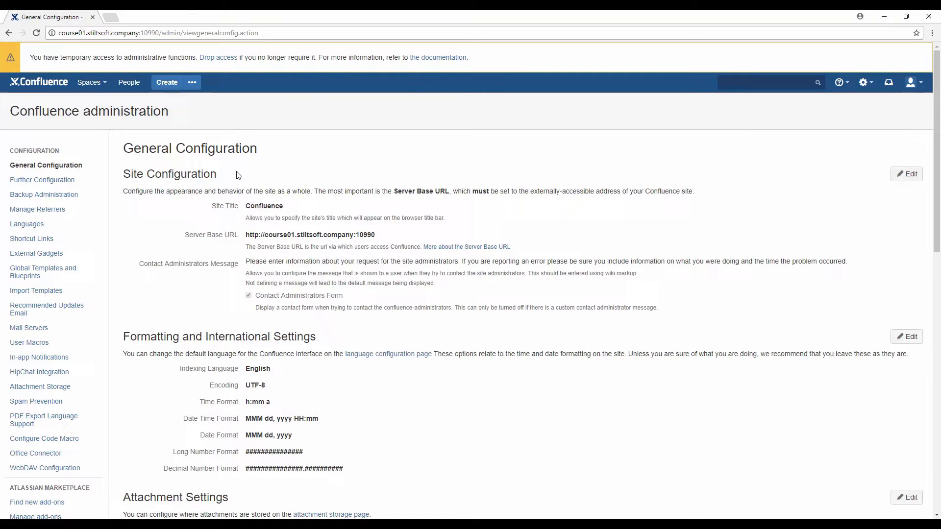
Step: Open the recently viewed Milk Chocolate page in a new tab and view it
scroll(238, 175, down, 1)
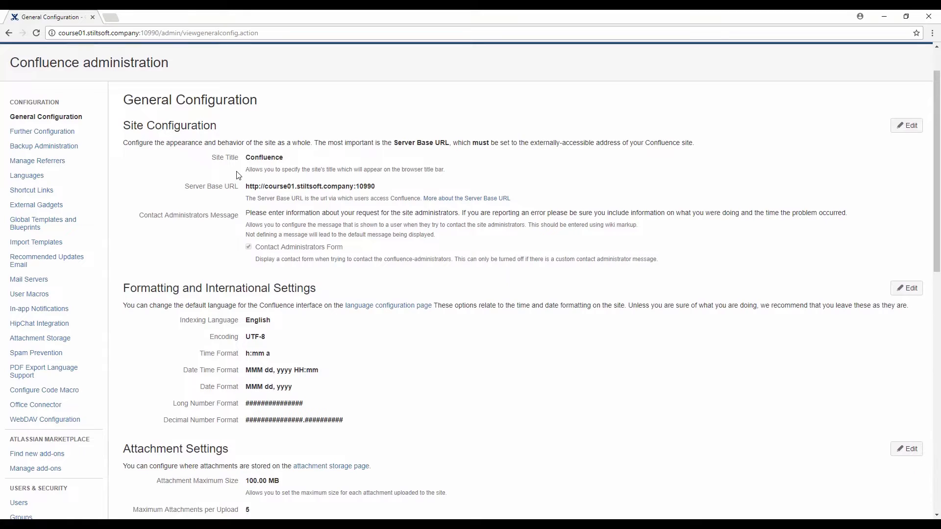
scroll(239, 176, up, 1)
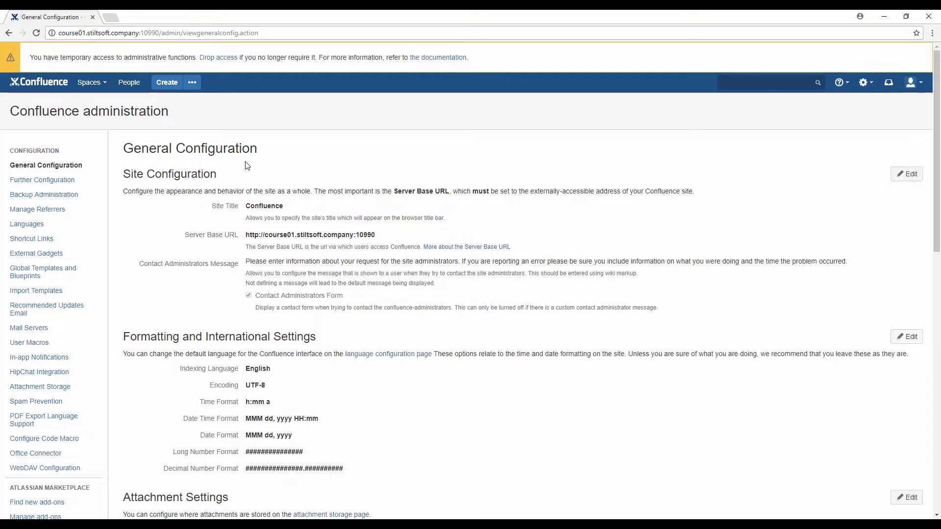
click(743, 83)
right_click(749, 107)
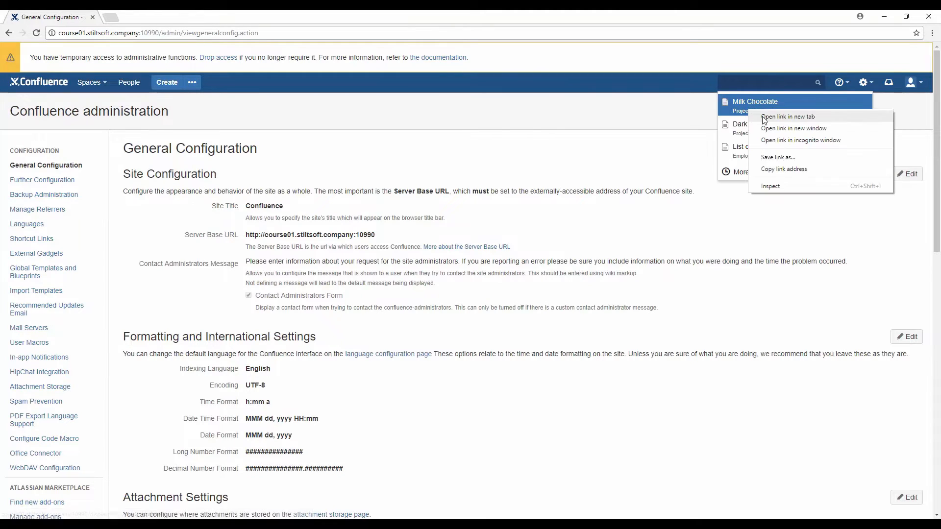
click(774, 118)
click(153, 18)
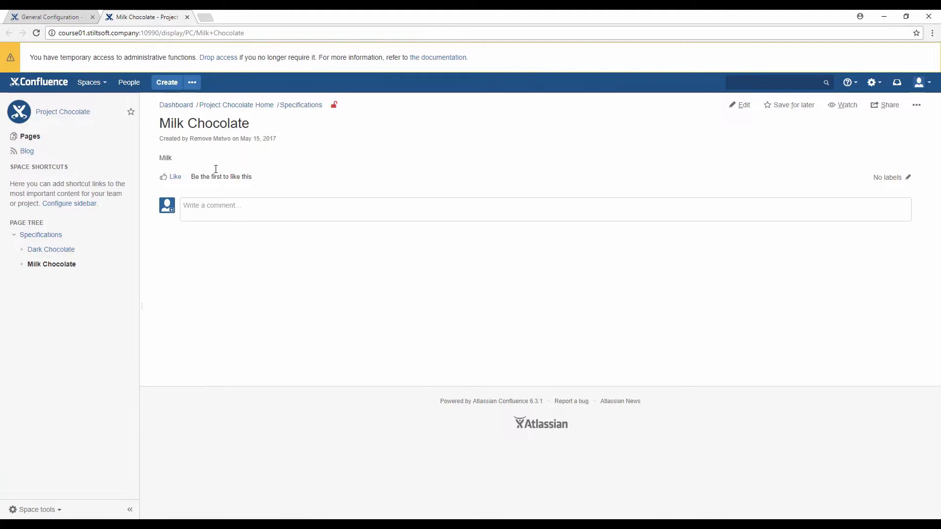
Step: Return to General Configuration and drop temporary administrator access
click(78, 15)
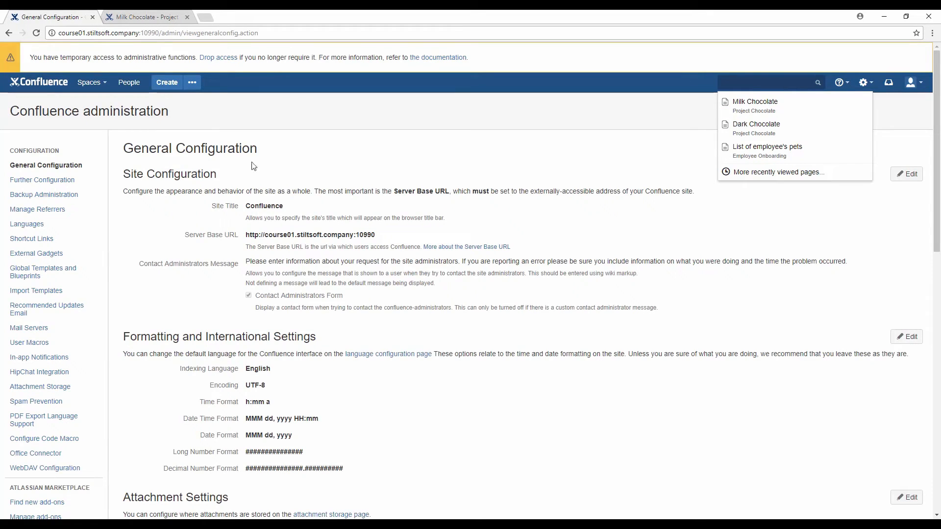
click(609, 137)
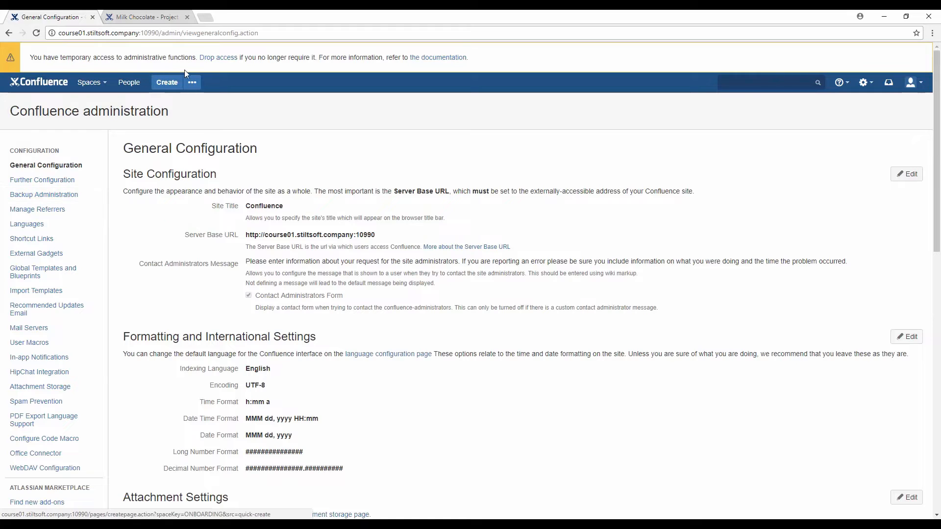
click(216, 59)
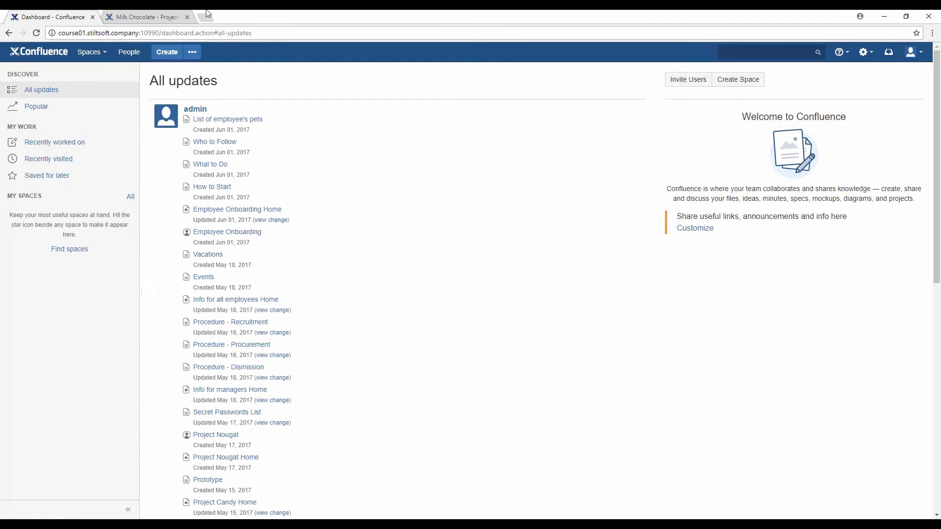
Step: Close the Milk Chocolate tab and choose General configuration from the gear menu
click(187, 17)
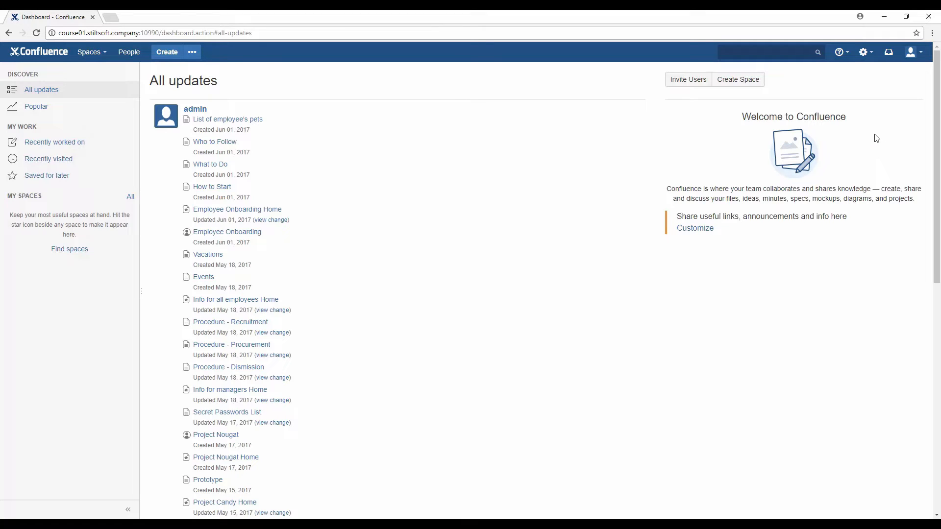
click(871, 60)
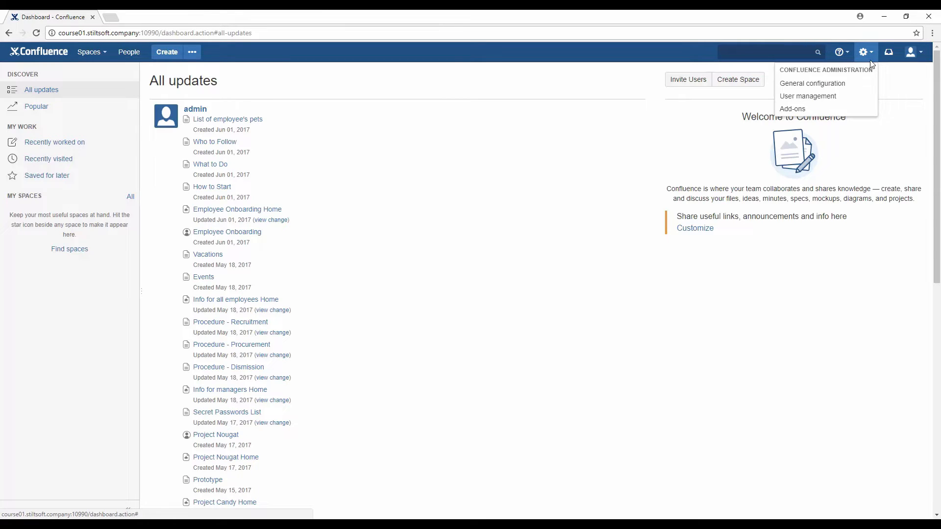
click(864, 84)
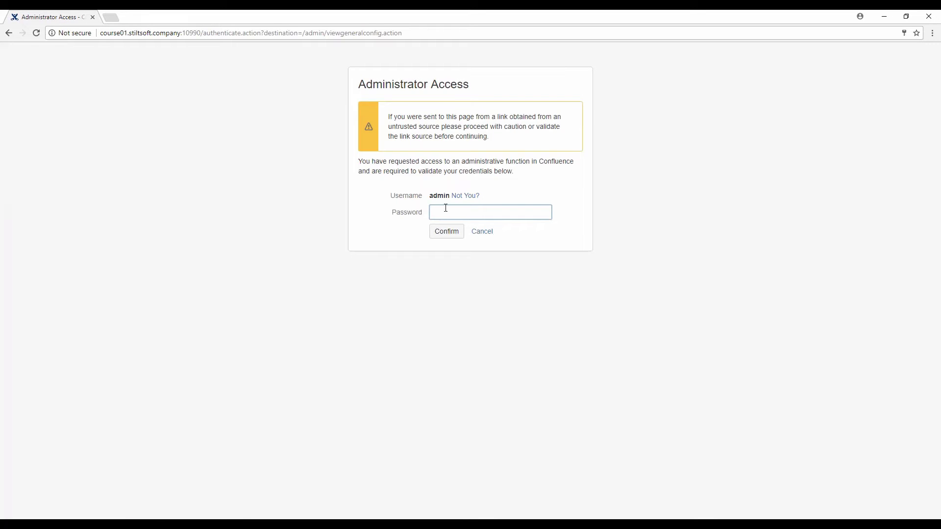
Step: Re-confirm the saved admin password to reopen General Configuration
click(445, 210)
click(446, 237)
click(444, 233)
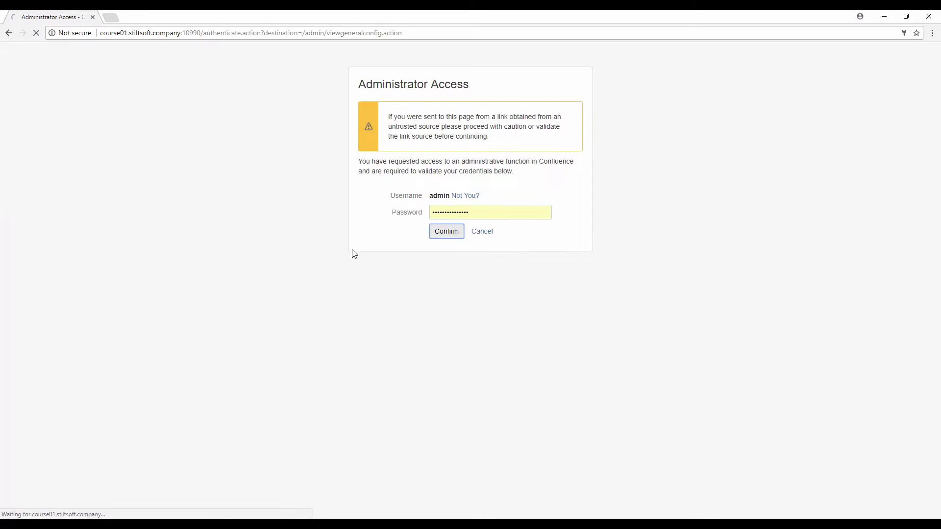
scroll(32, 275, down, 4)
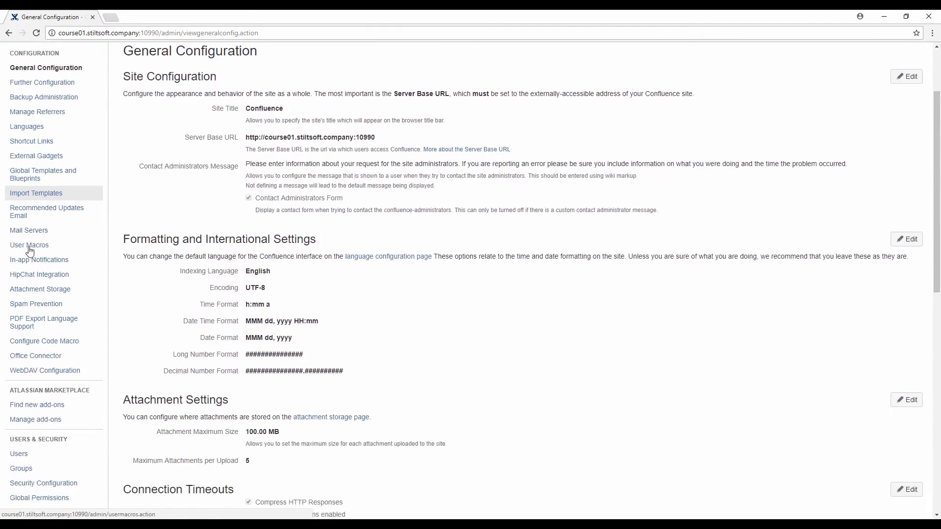
click(28, 360)
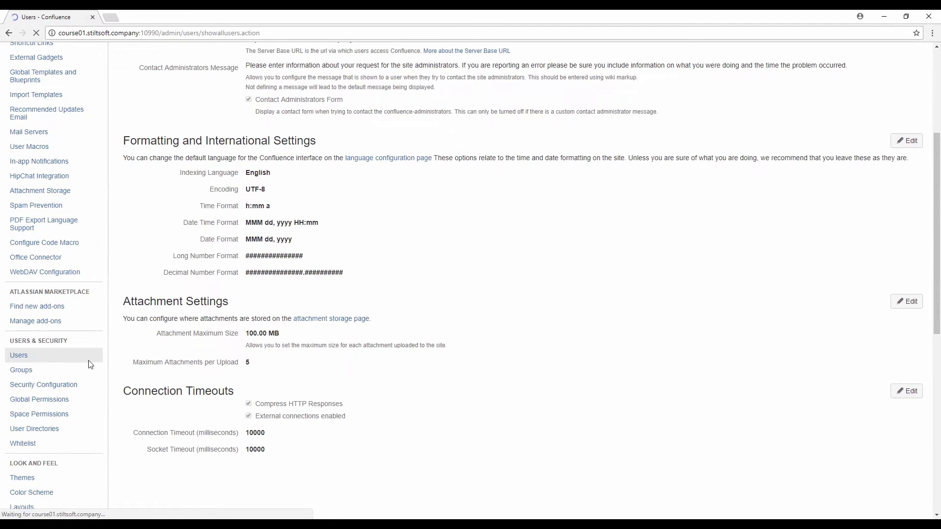
click(864, 82)
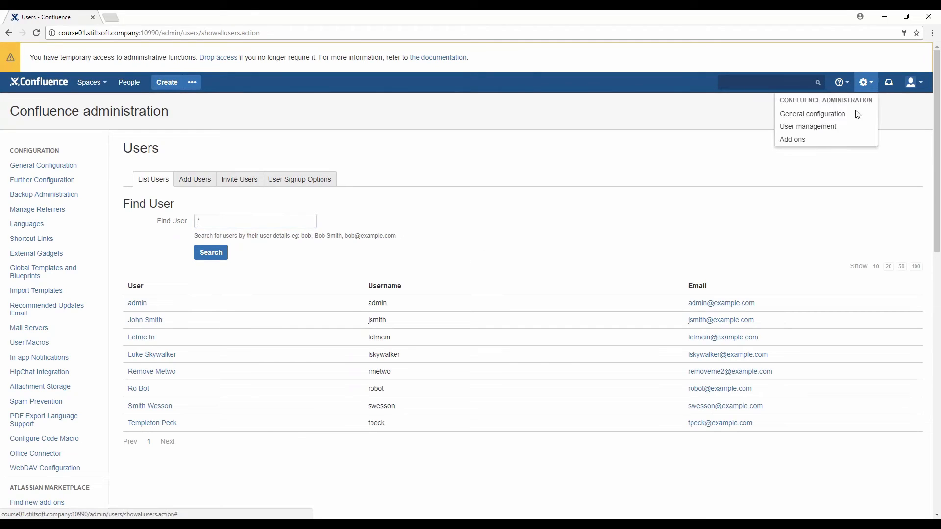
click(850, 127)
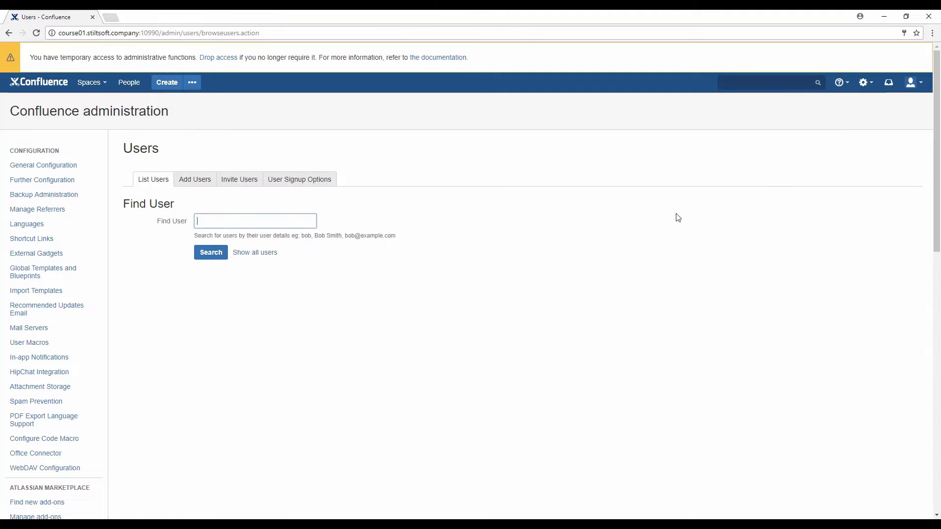
click(750, 186)
key(slash)
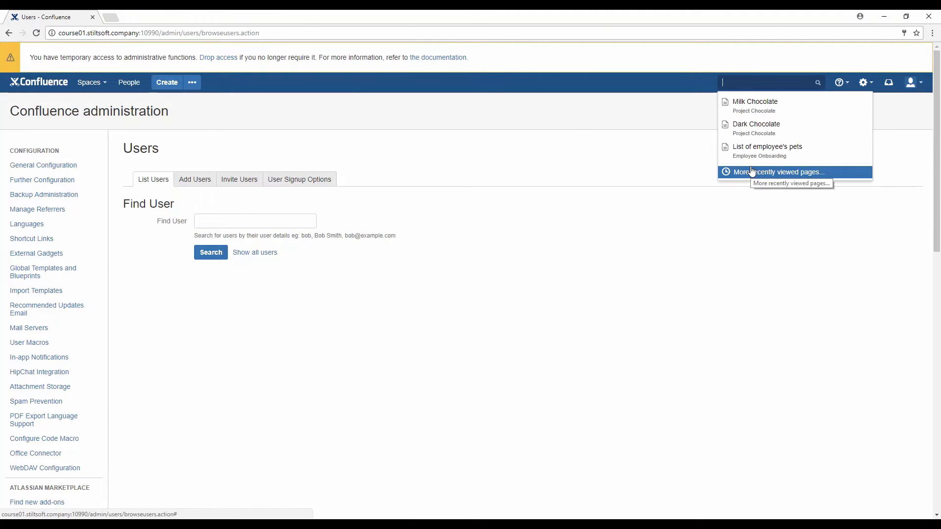
text(use)
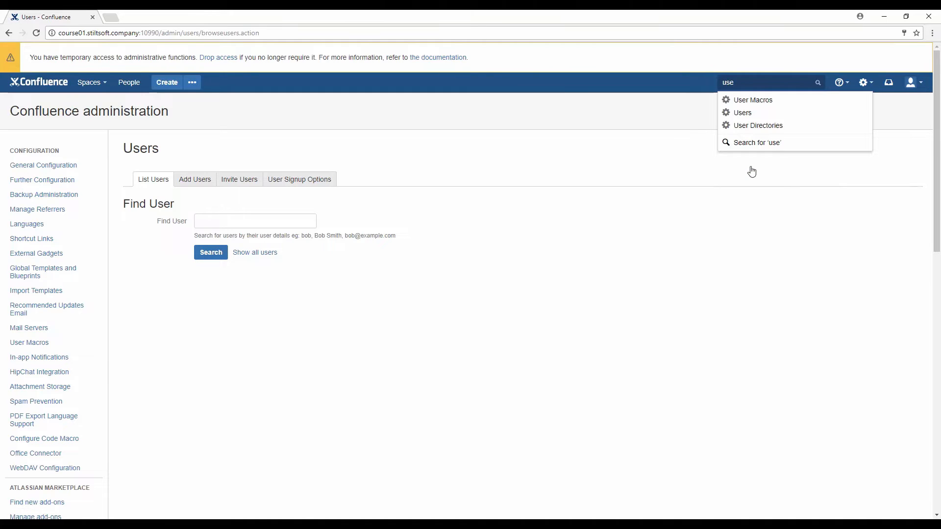
click(750, 114)
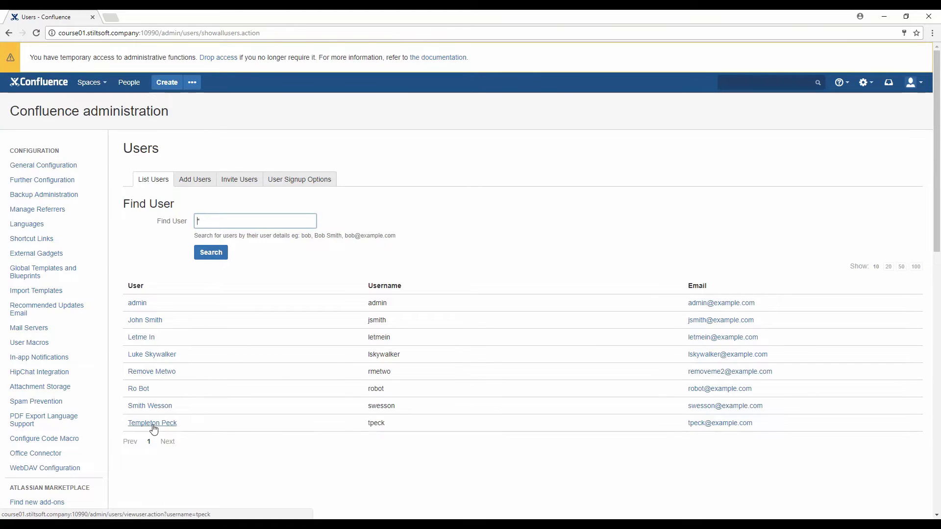
Step: In Add Users, fill in the new user's username, full name and e-mail from suggestions
click(203, 183)
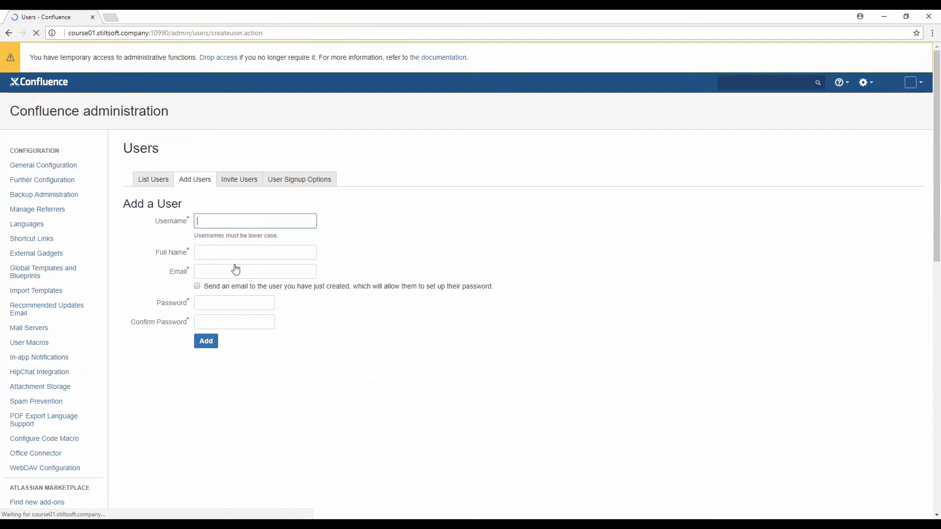
text(jbl)
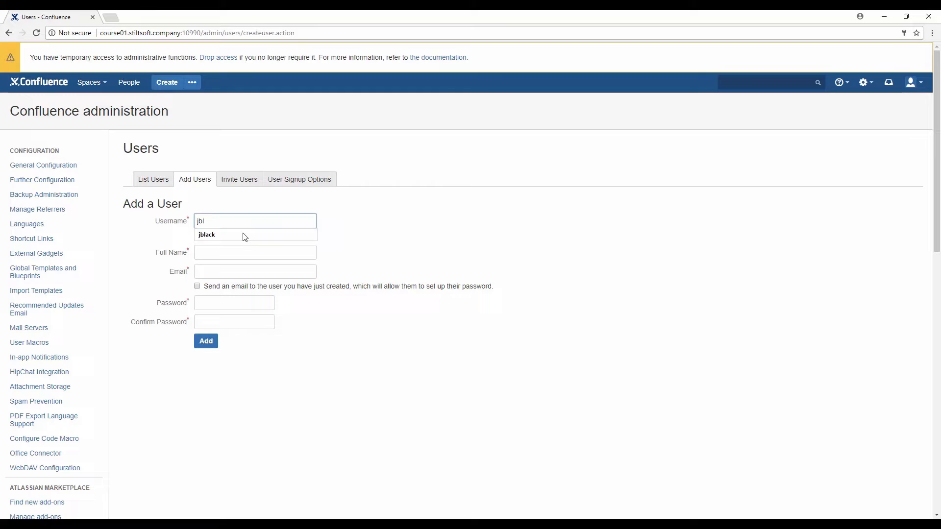
click(246, 236)
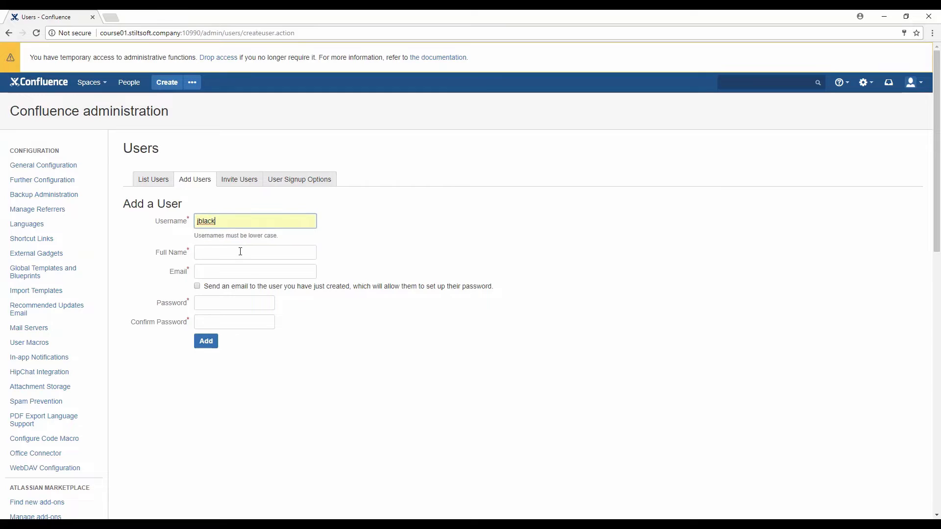
click(240, 252)
text(Jack Black)
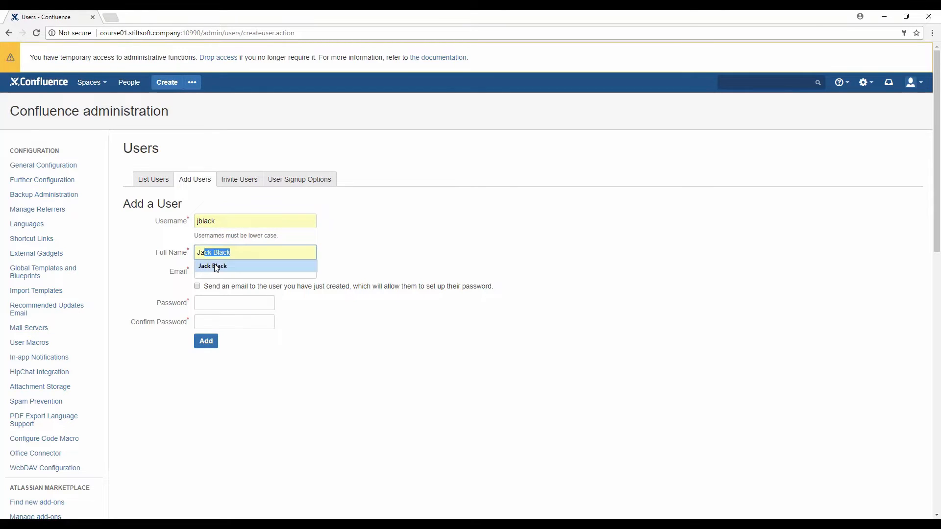
click(216, 266)
click(221, 271)
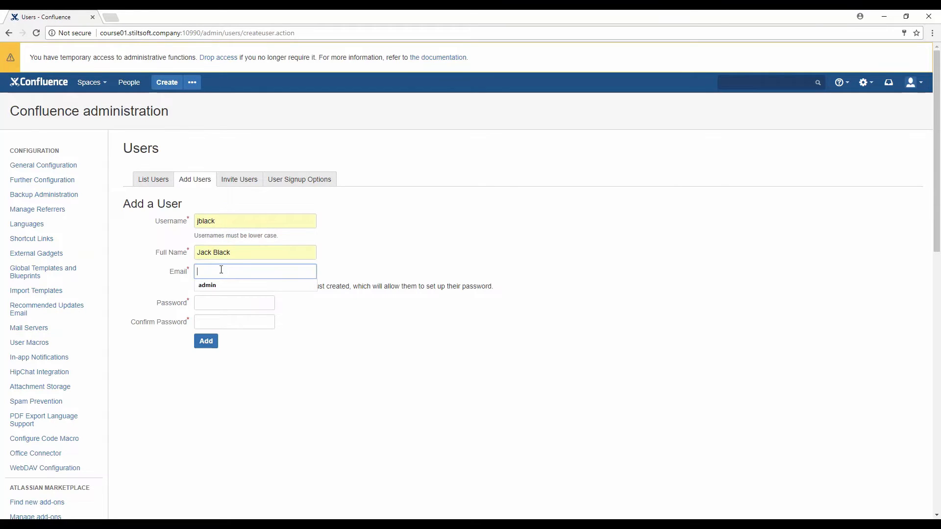
text(jblack@example.com)
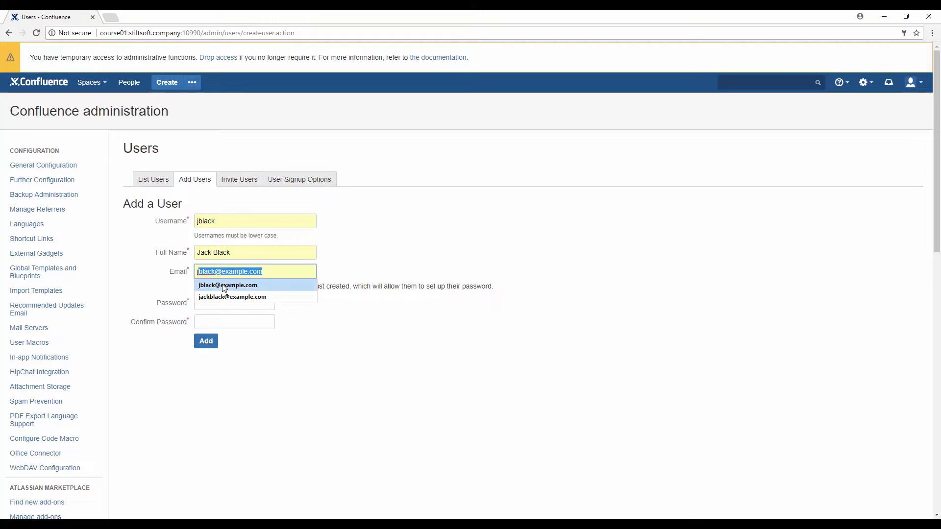
click(225, 286)
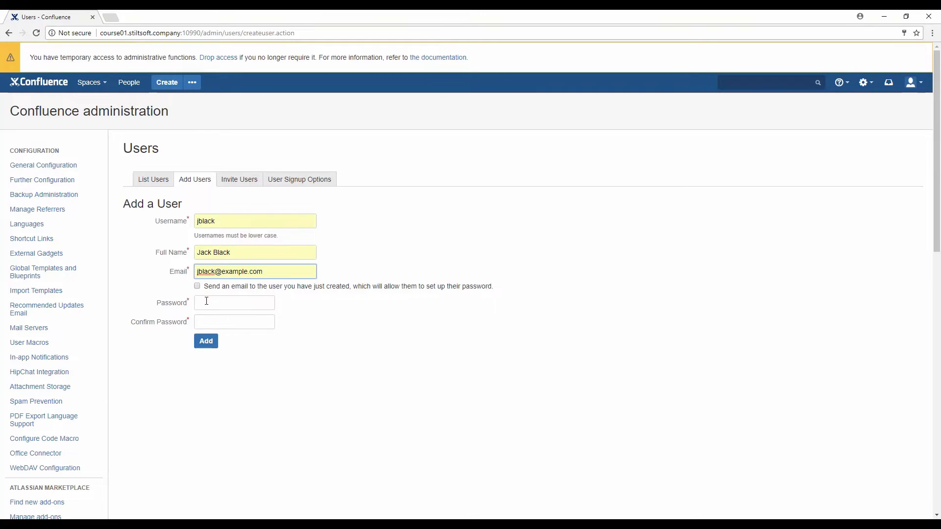
Step: Enter and confirm the password, and tick 'Send an email to the user'
click(206, 301)
text(••)
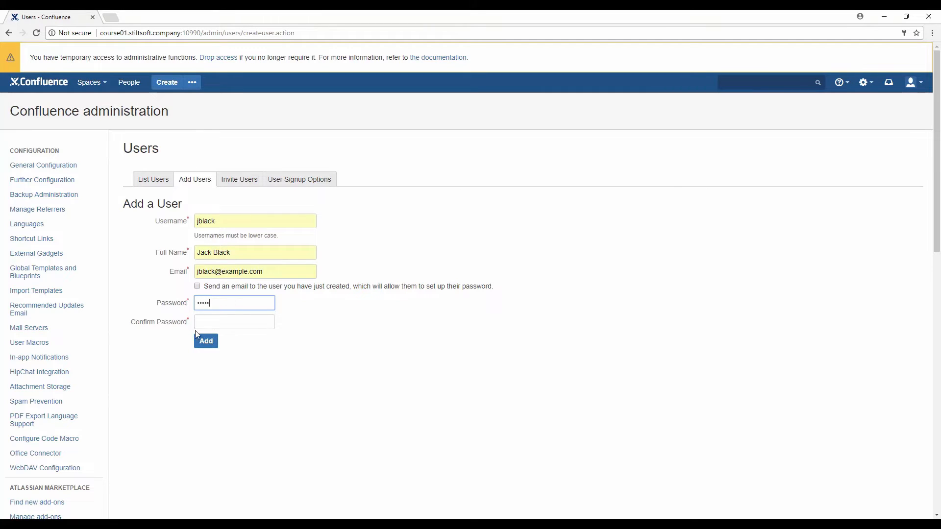
click(210, 323)
text(•)
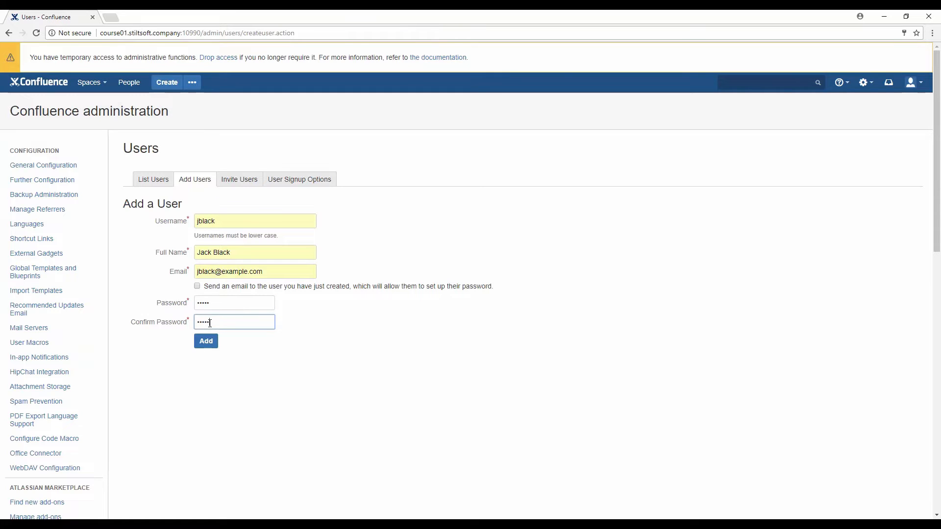
click(197, 286)
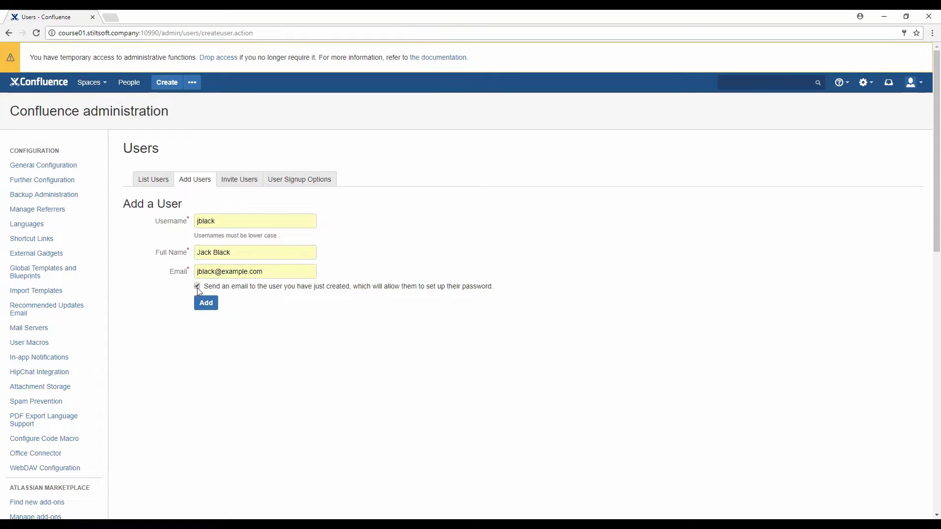
Step: Untick the send-email option, add the user, and save a change to its admins group membership
click(197, 286)
click(201, 342)
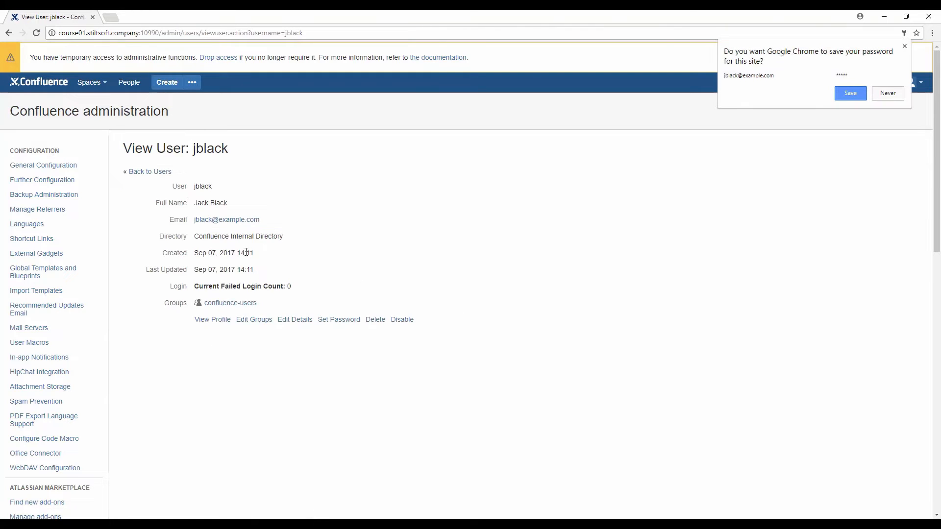
click(266, 321)
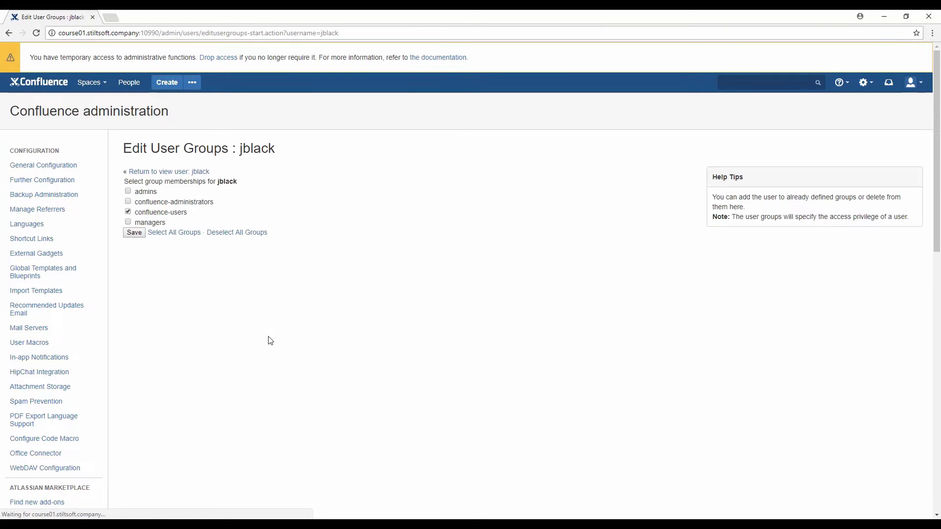
click(128, 191)
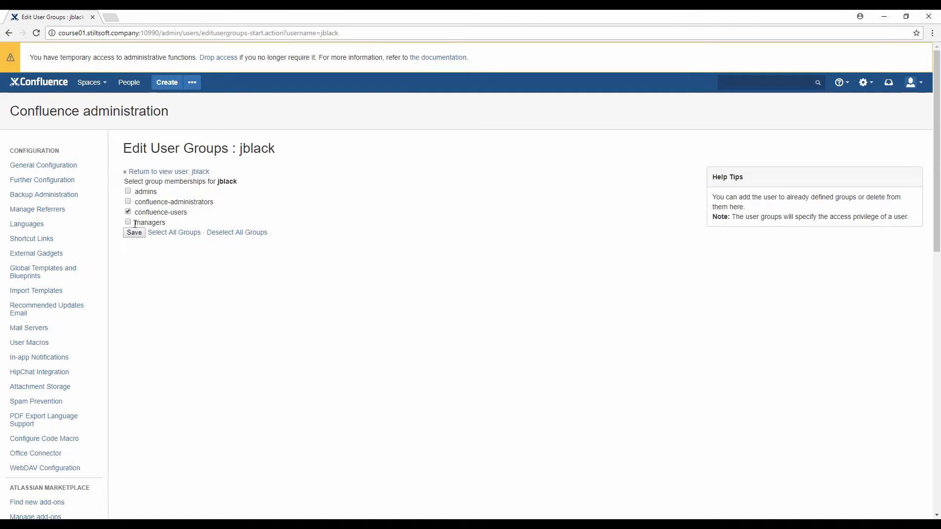
click(133, 233)
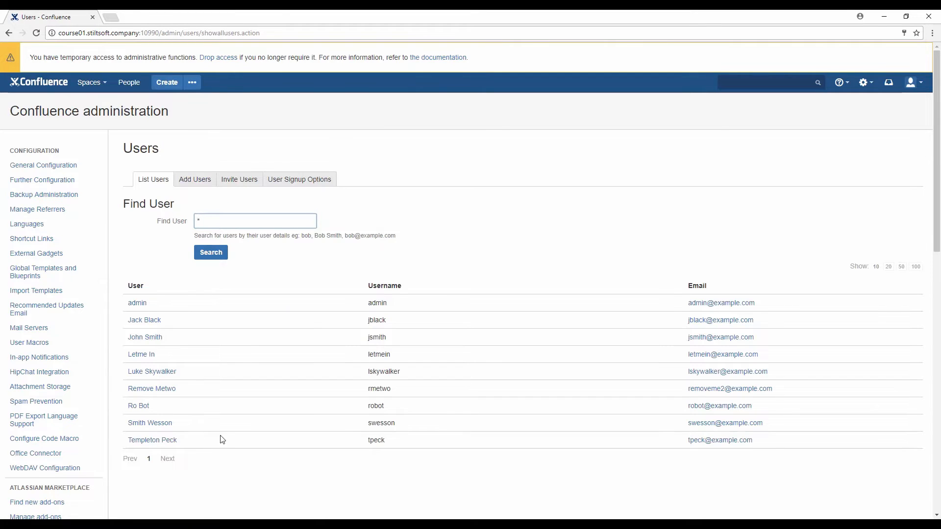
Step: Search 'lice' and open License Details, showing a 10-user Starter License with 8 signed up
click(464, 280)
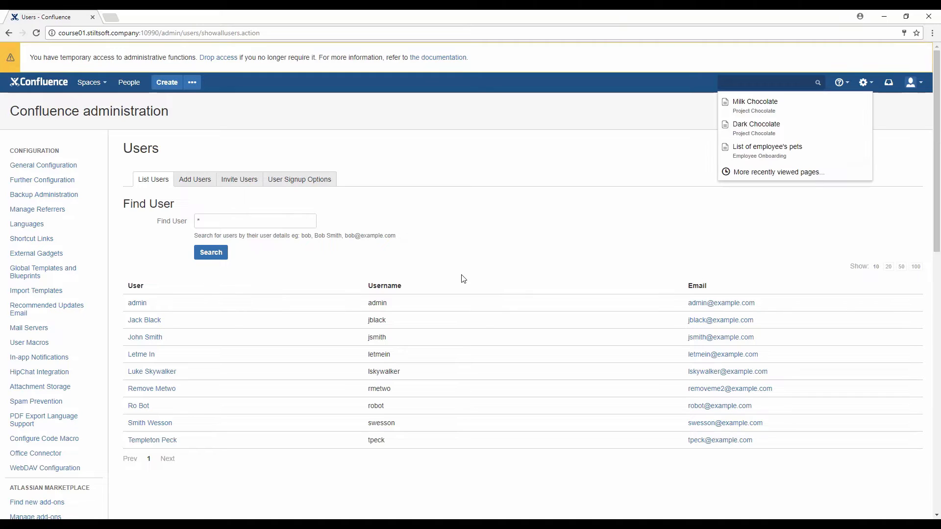
text(lice)
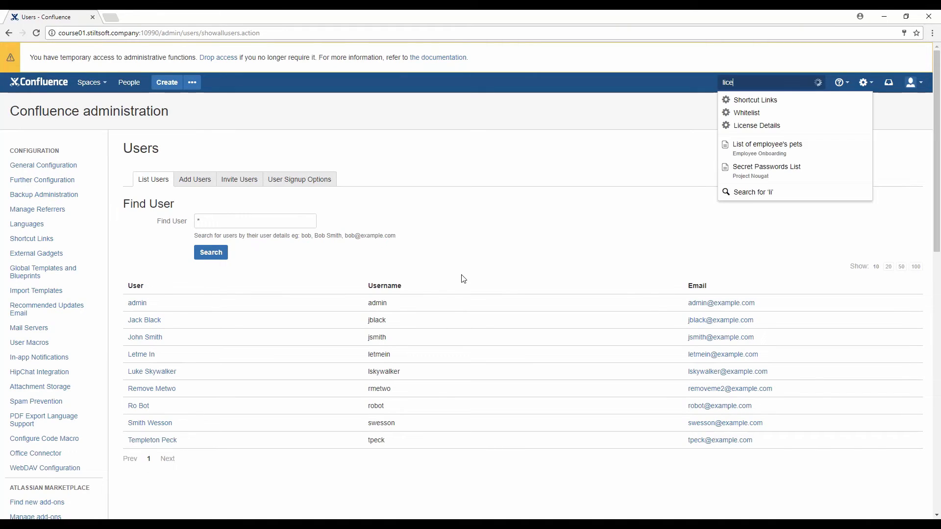
click(759, 100)
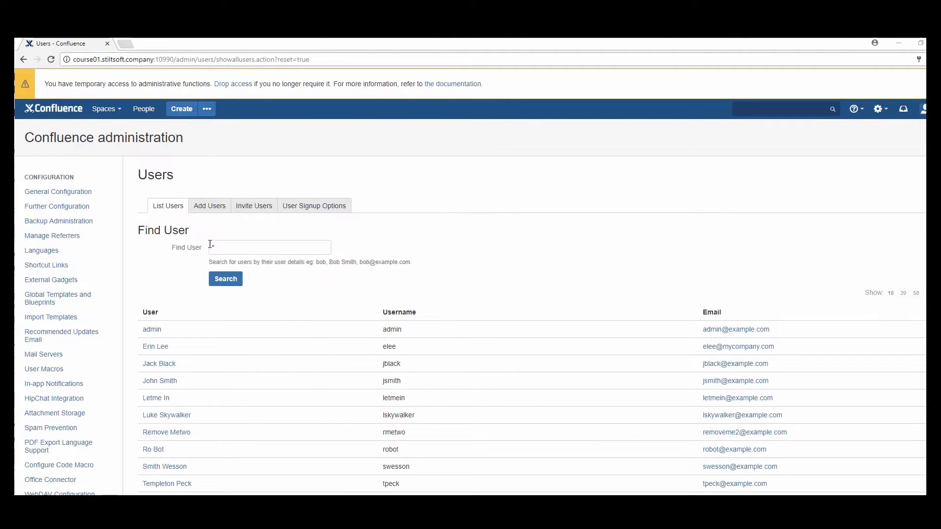
Step: Copy the Invite Users signup link and load it in a private browsing window
click(211, 217)
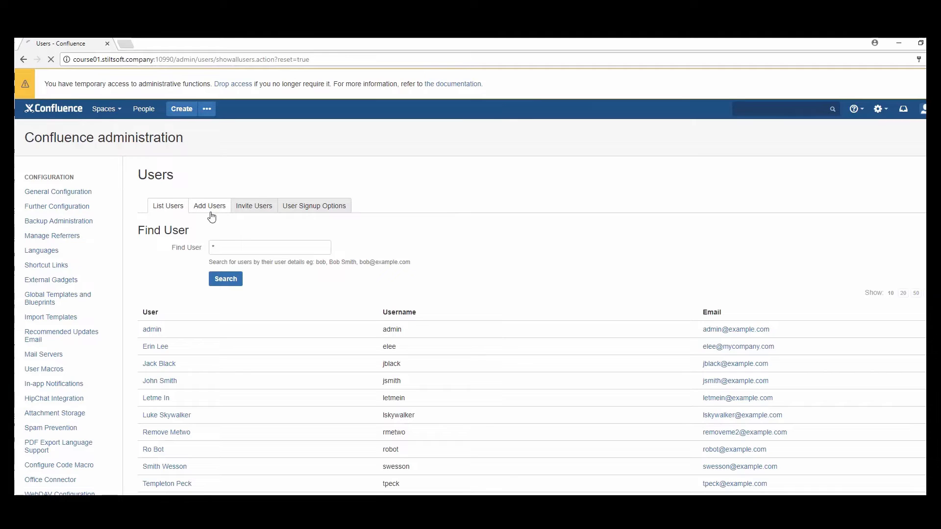
click(244, 216)
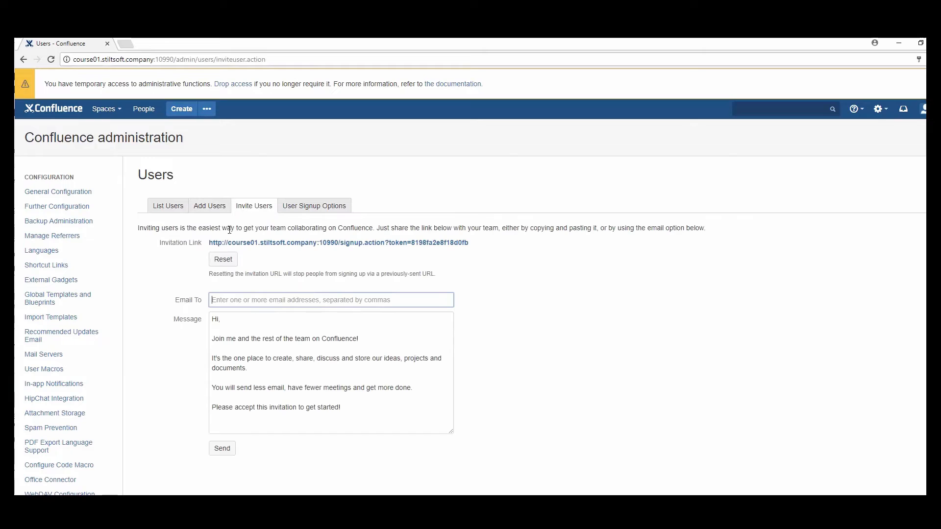
drag(209, 244, 476, 253)
key(ctrl+c)
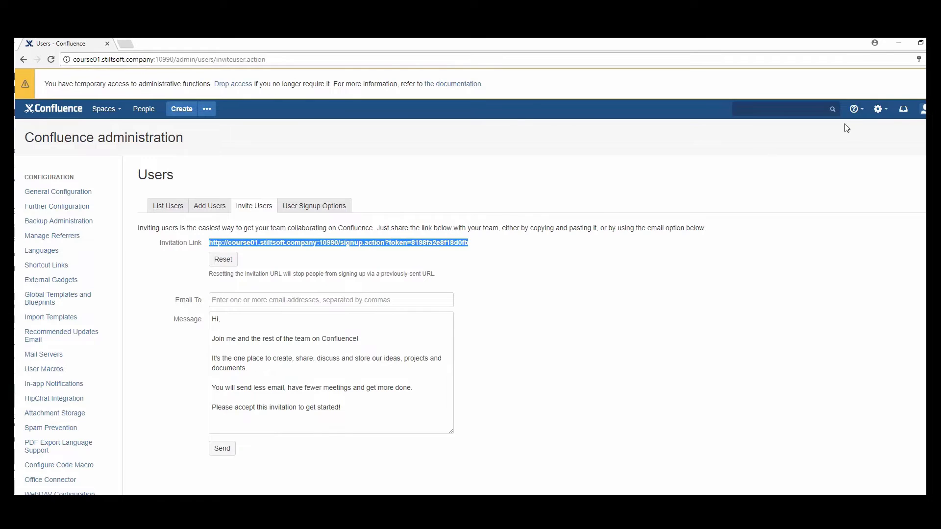
click(922, 59)
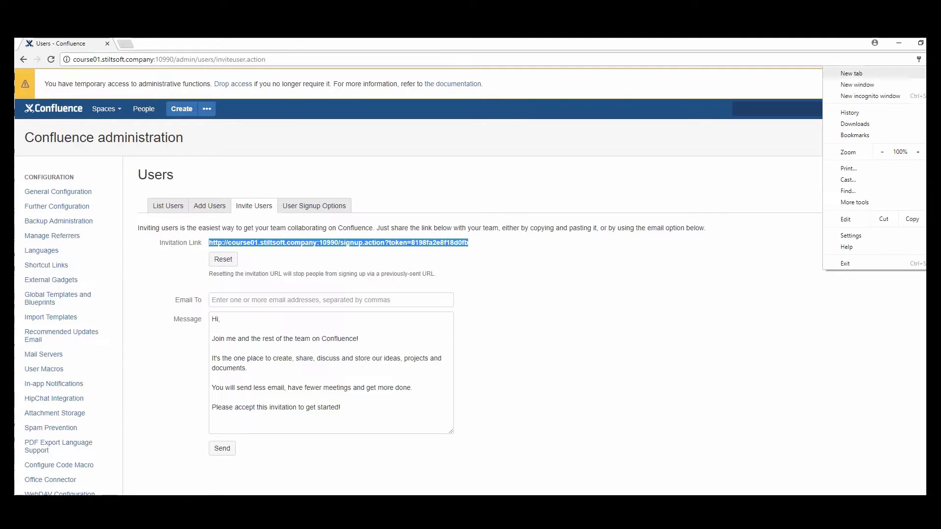
click(902, 95)
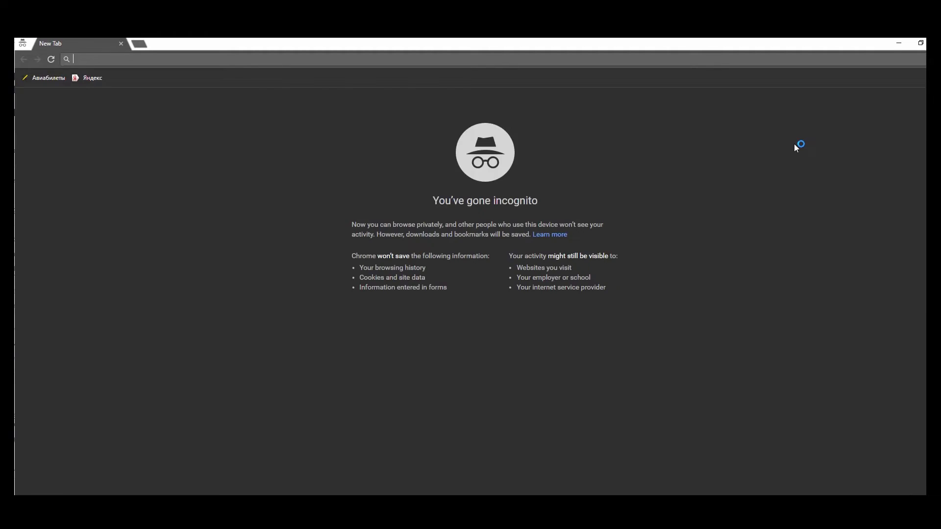
key(ctrl+v)
key(Return)
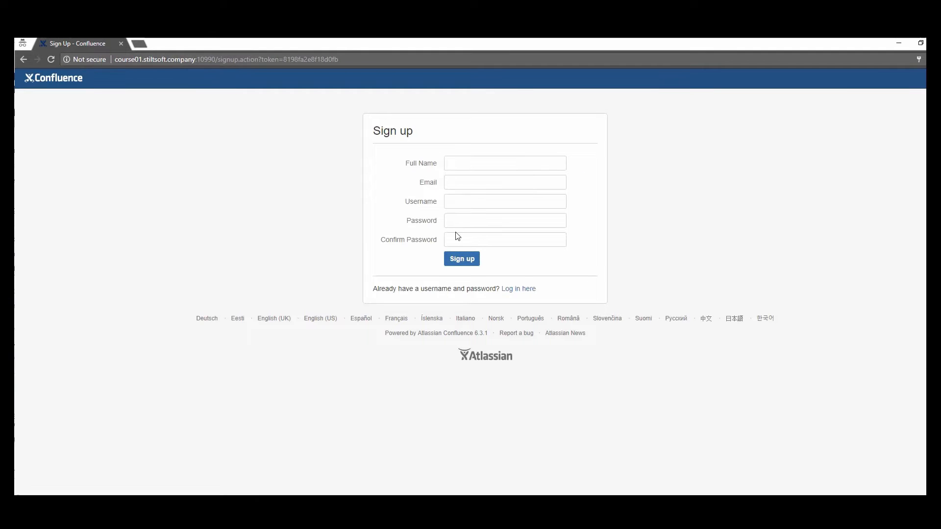
click(450, 238)
click(464, 196)
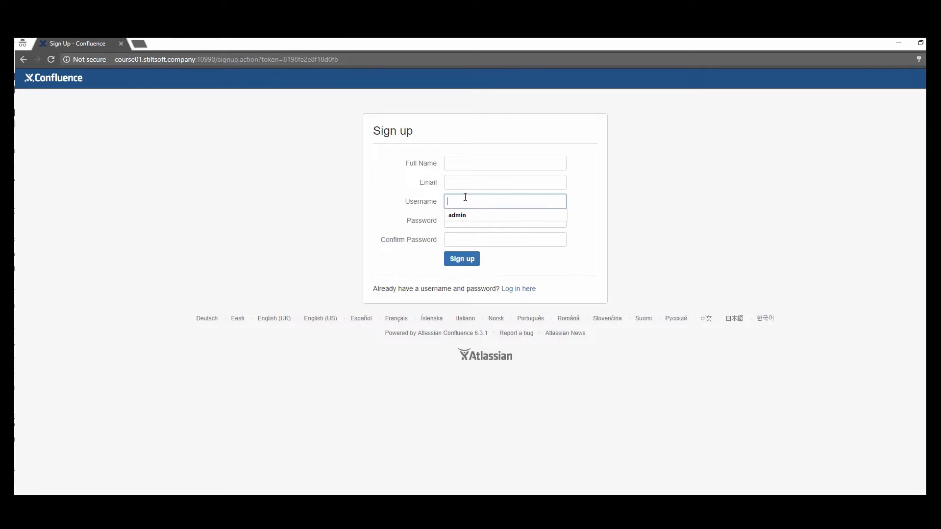
click(397, 218)
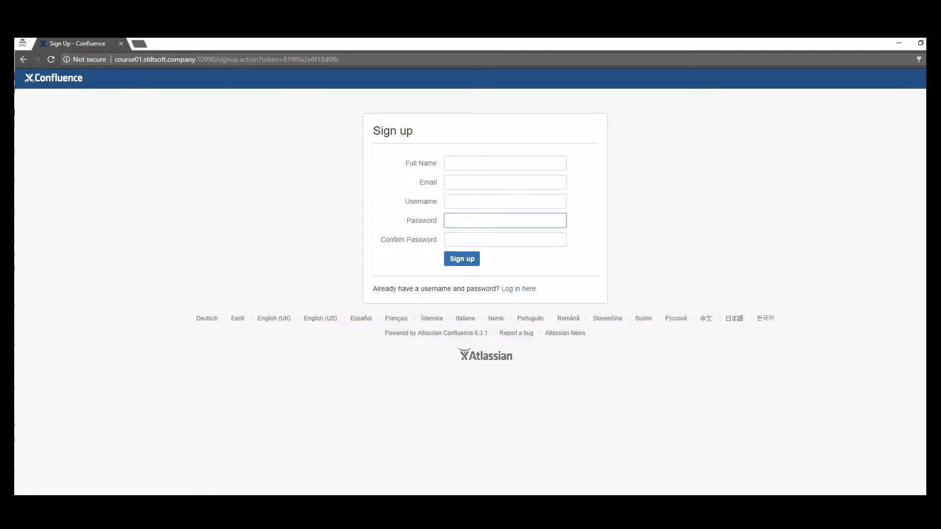
Step: Reset the invitation link and reload the old signup URL to see it expired
click(113, 485)
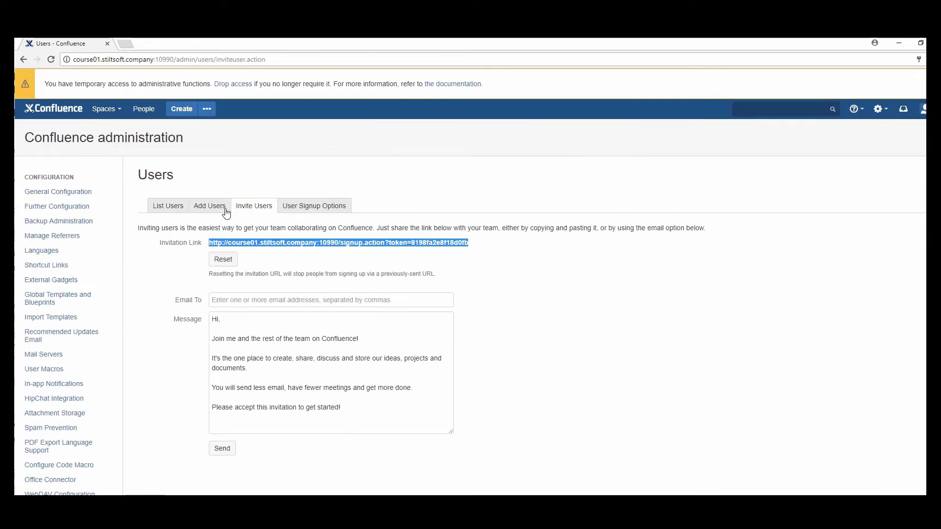
click(224, 260)
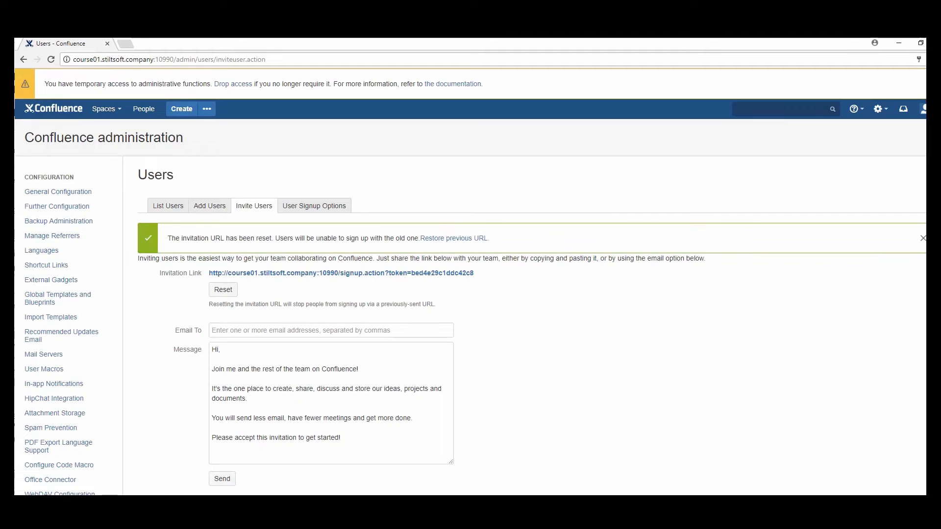
click(326, 484)
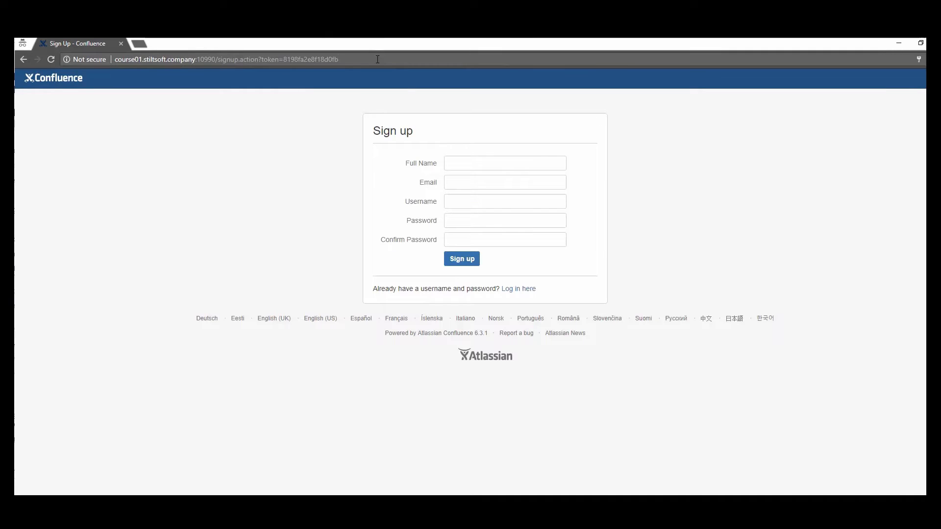
double_click(377, 59)
click(378, 60)
double_click(376, 59)
click(376, 57)
drag(375, 57, 116, 55)
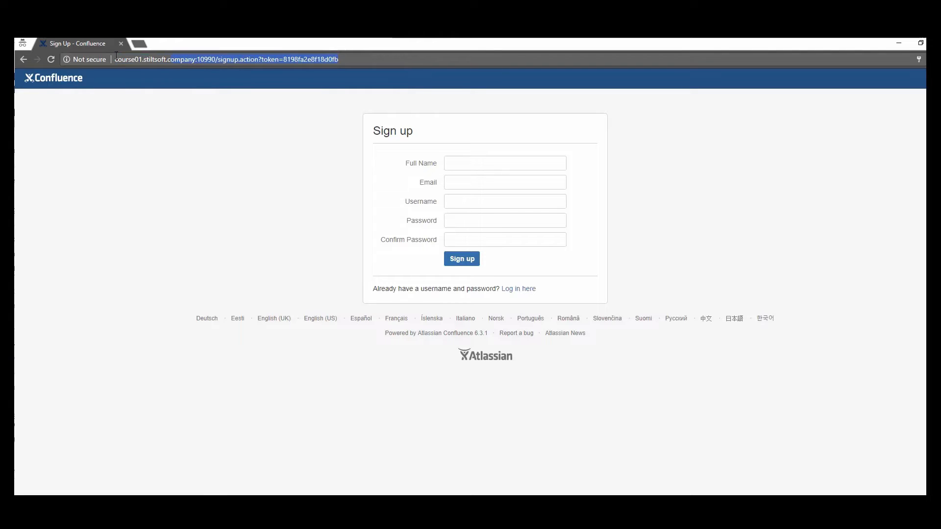
key(Return)
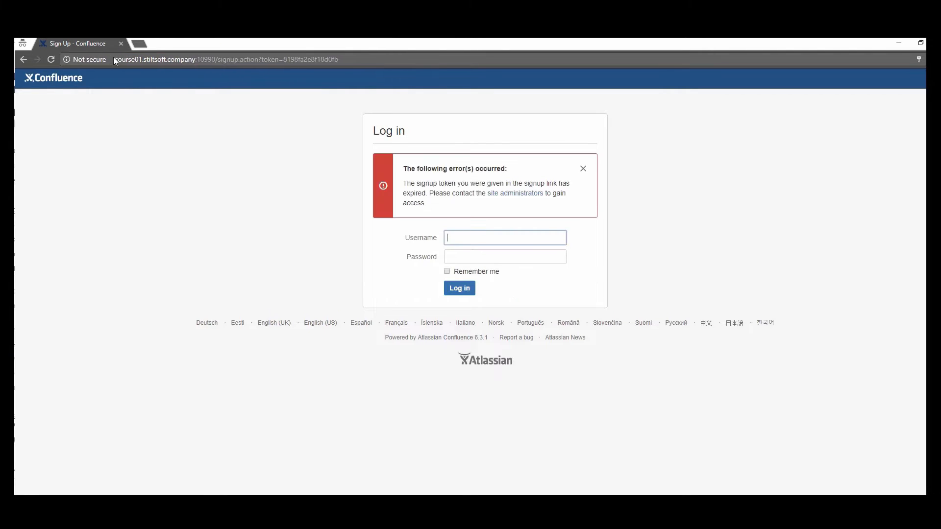
mouse_move(222, 527)
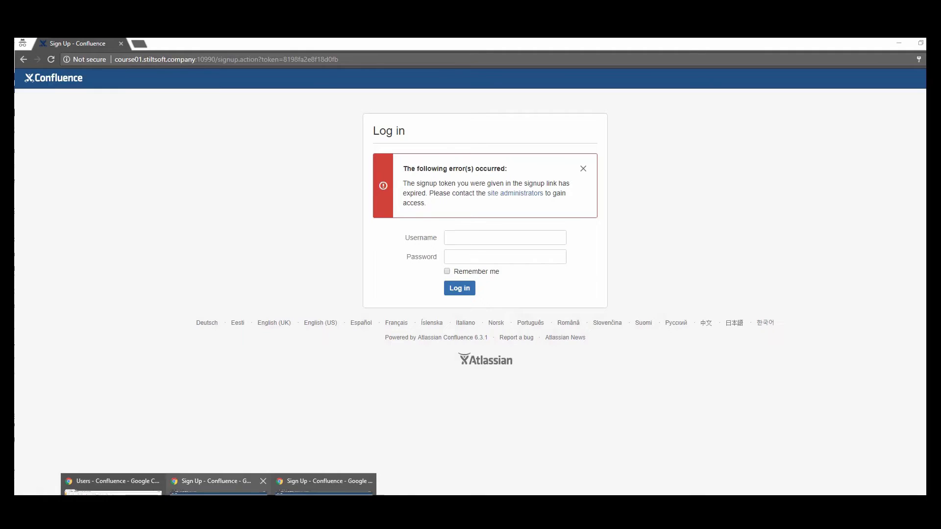
click(112, 509)
Step: Restore the previous invitation link and send the invitation to the colleague's e-mail address
click(438, 239)
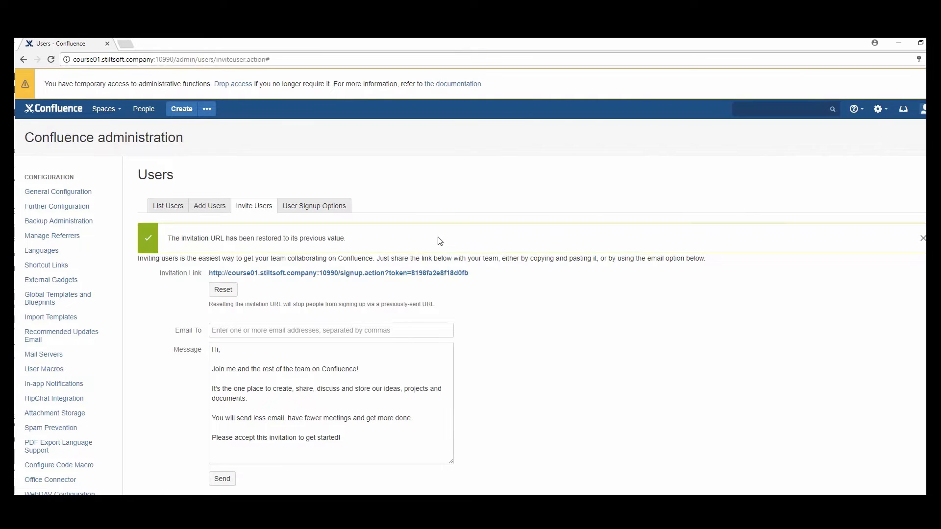
click(323, 333)
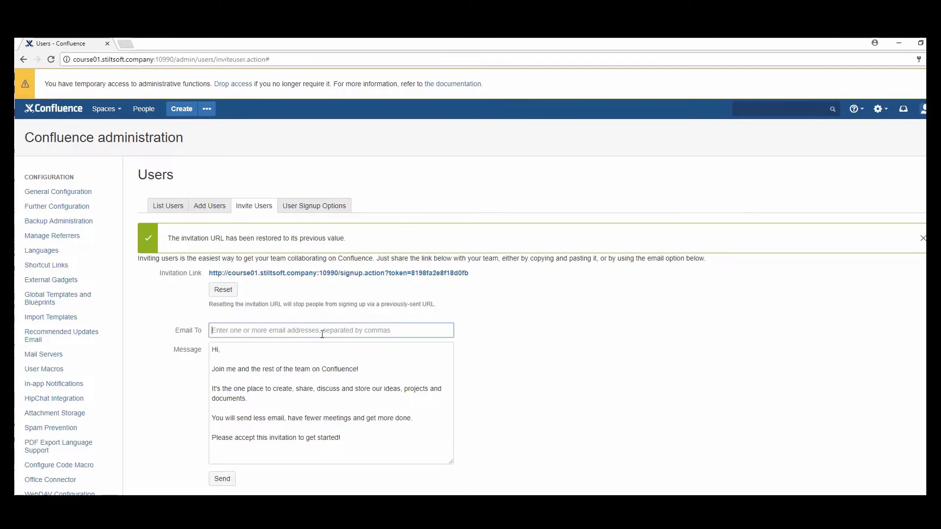
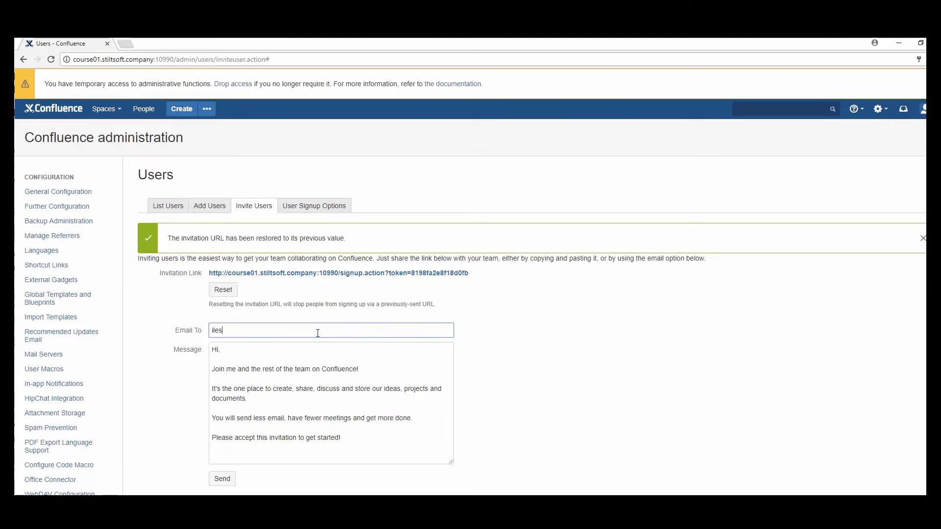
click(222, 479)
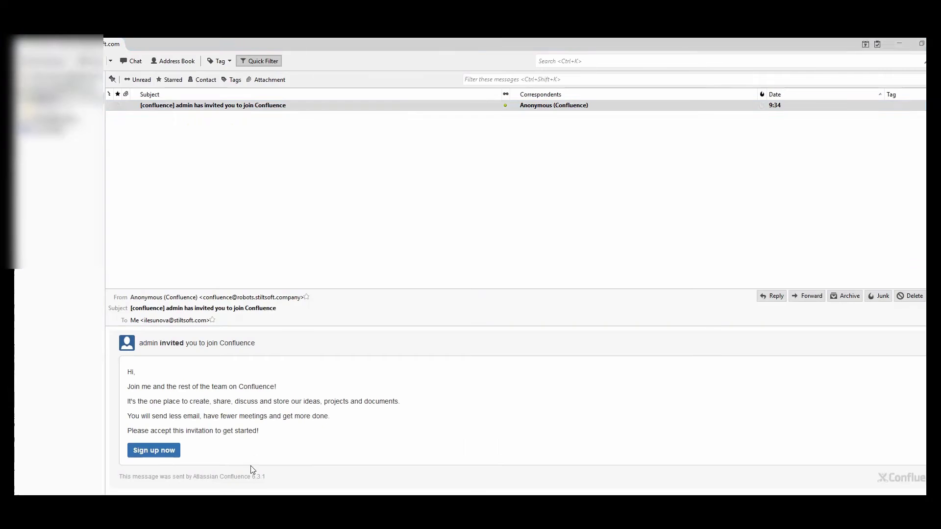
click(306, 116)
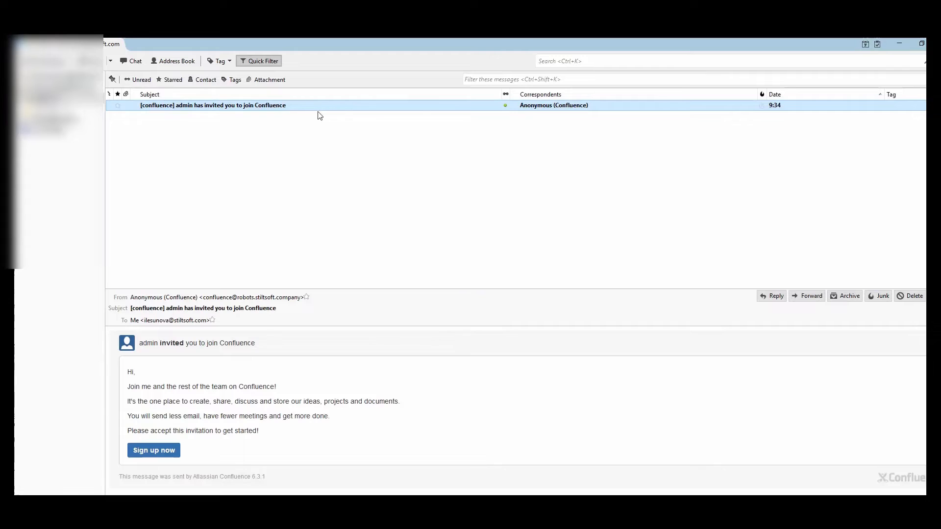
Step: Open the Confluence invitation e-mail in Thunderbird and follow its Sign up now link
click(506, 107)
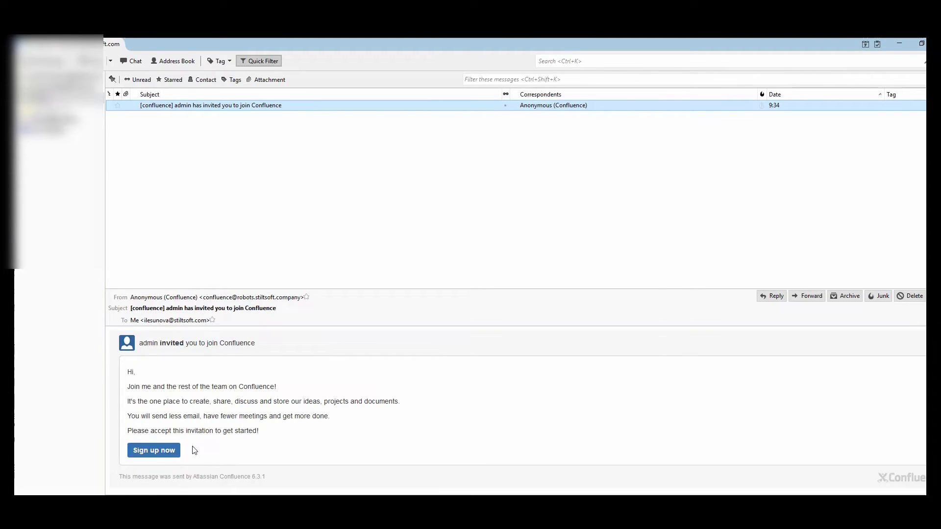
drag(131, 388, 190, 419)
drag(210, 431, 244, 432)
click(166, 456)
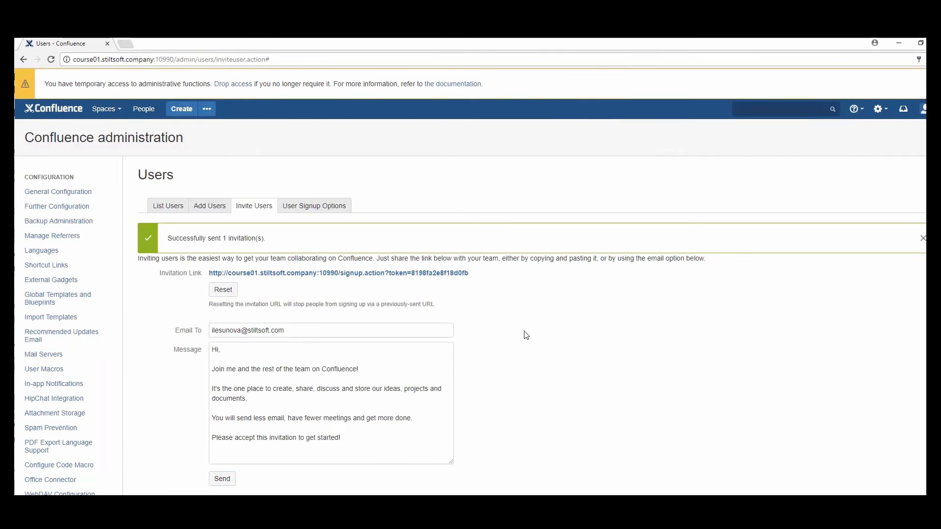
Step: Allow self-signup only for the mycompany.com domain and save the signup settings
click(337, 210)
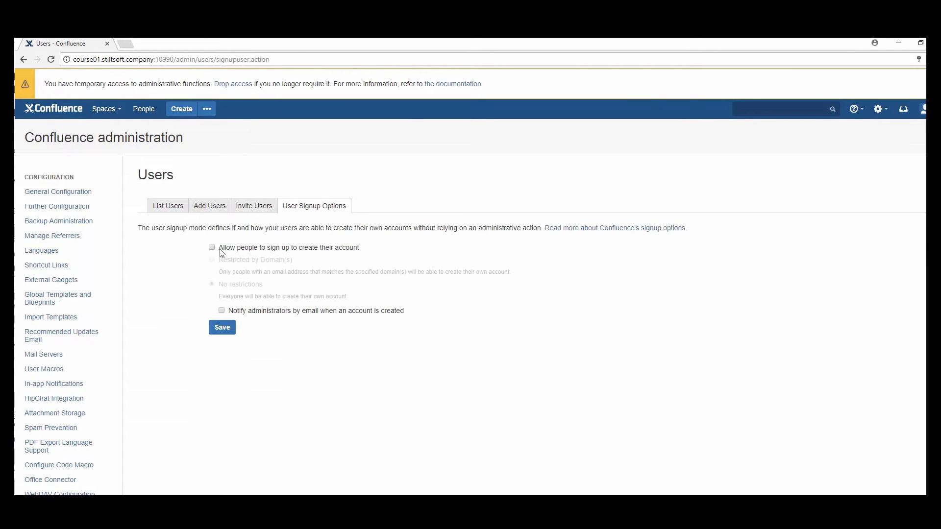
click(211, 248)
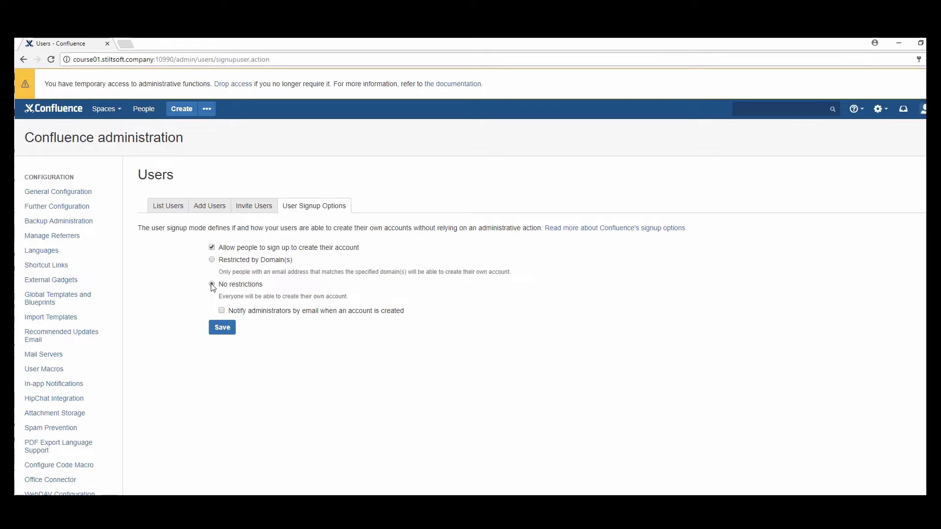
click(212, 285)
click(213, 262)
text(mycompan)
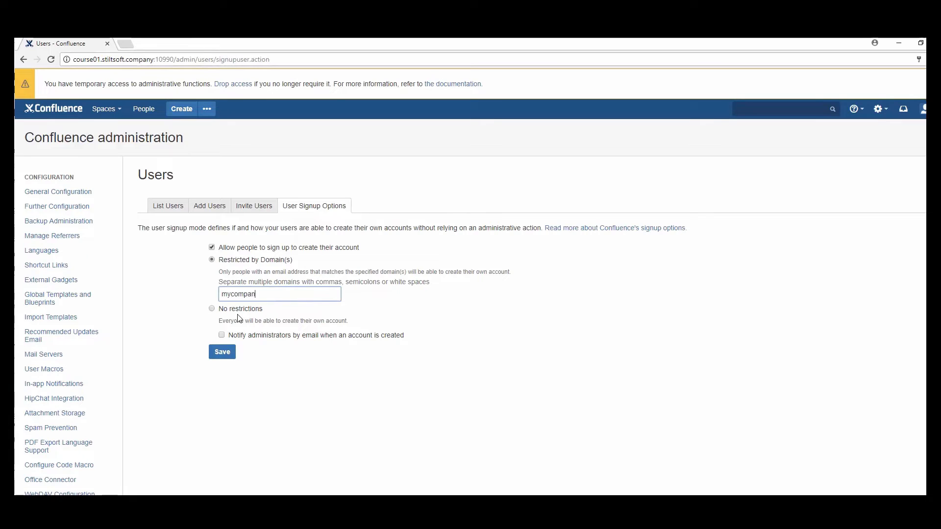
text(y.com)
key(ctrl+a)
click(194, 294)
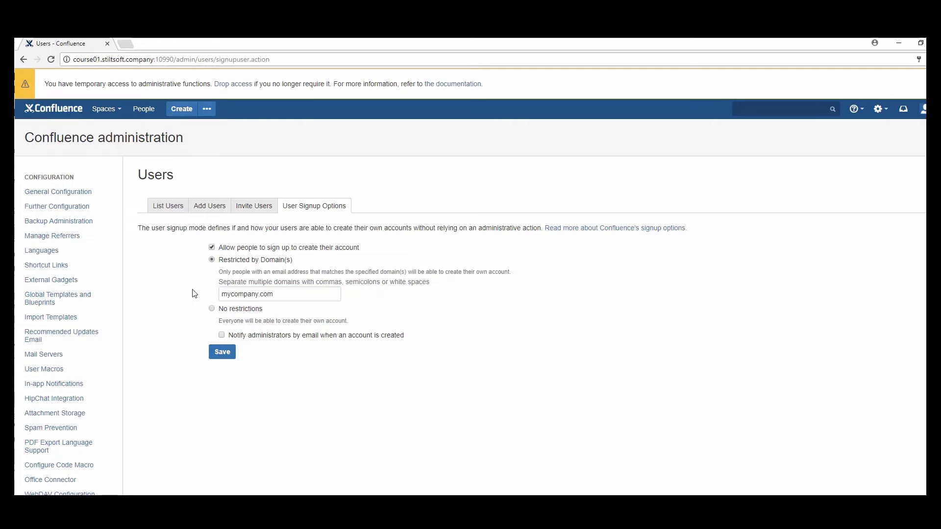
click(226, 356)
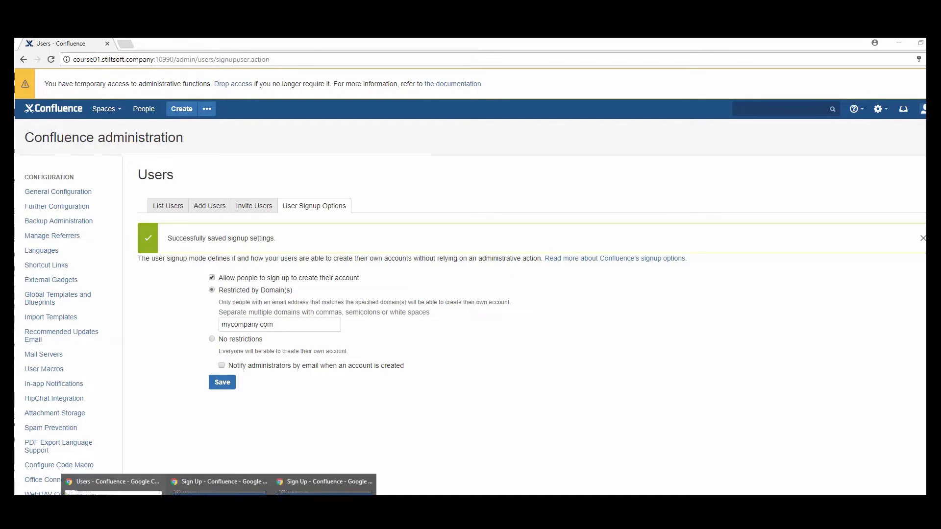
Step: Try submitting the incognito sign-up form with an example.com e-mail address
click(219, 484)
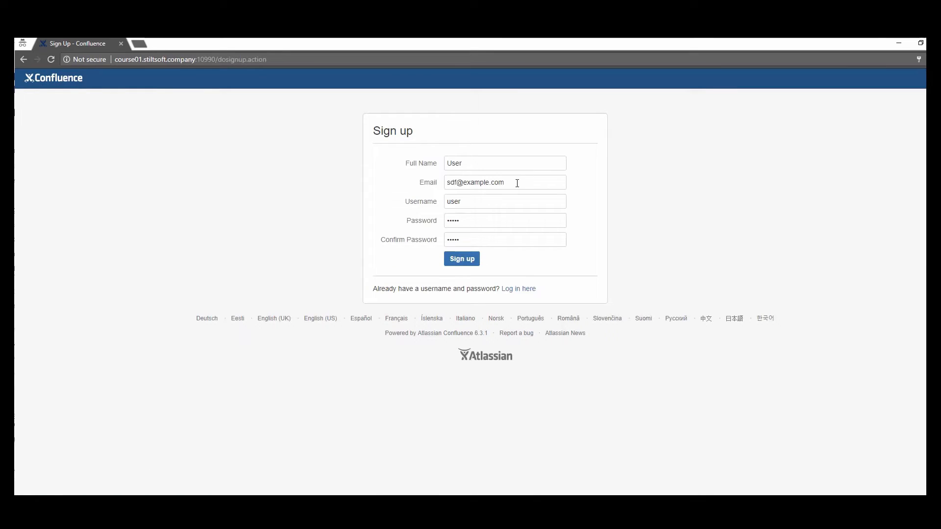
drag(517, 183, 463, 182)
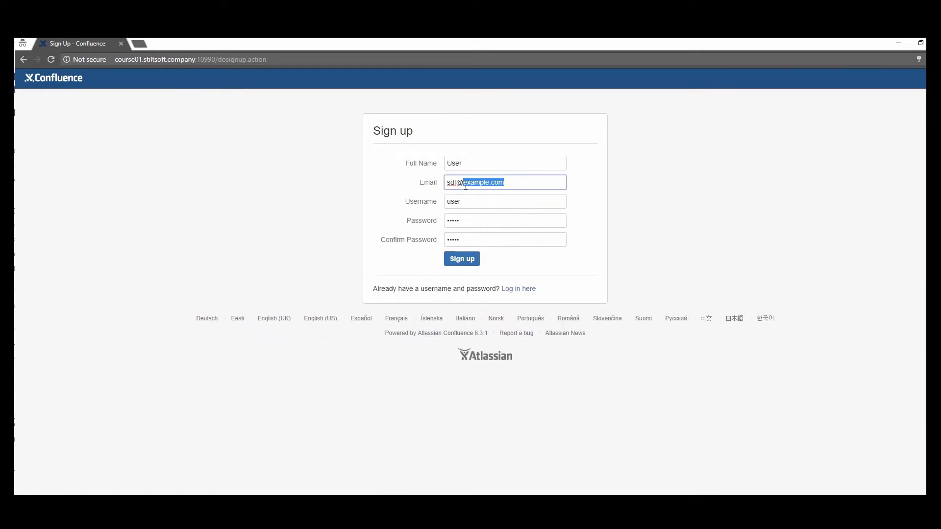
click(467, 263)
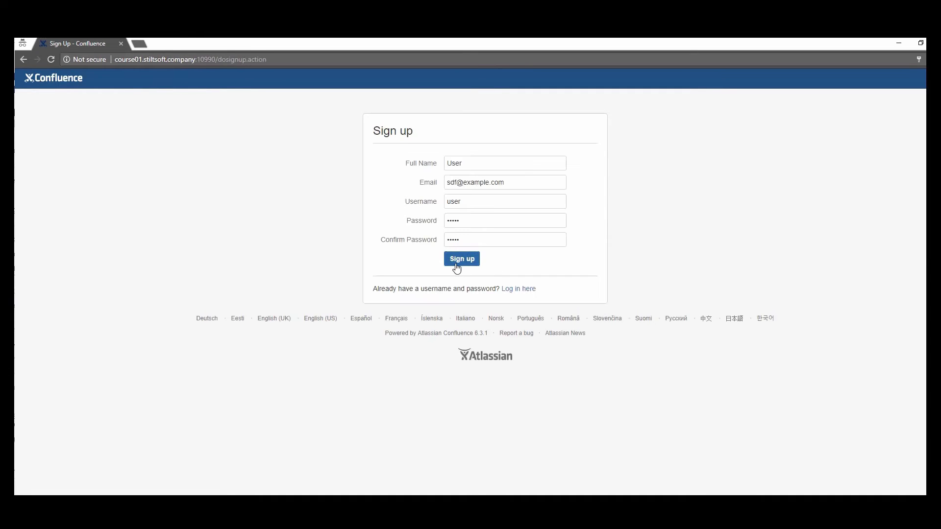
click(454, 267)
Step: Return to the admin window and open the Users list
mouse_move(218, 494)
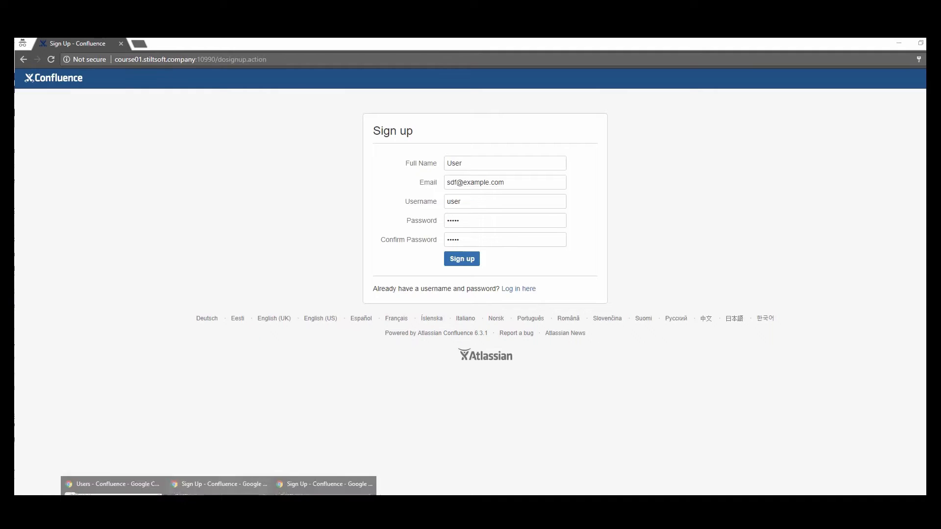
click(112, 487)
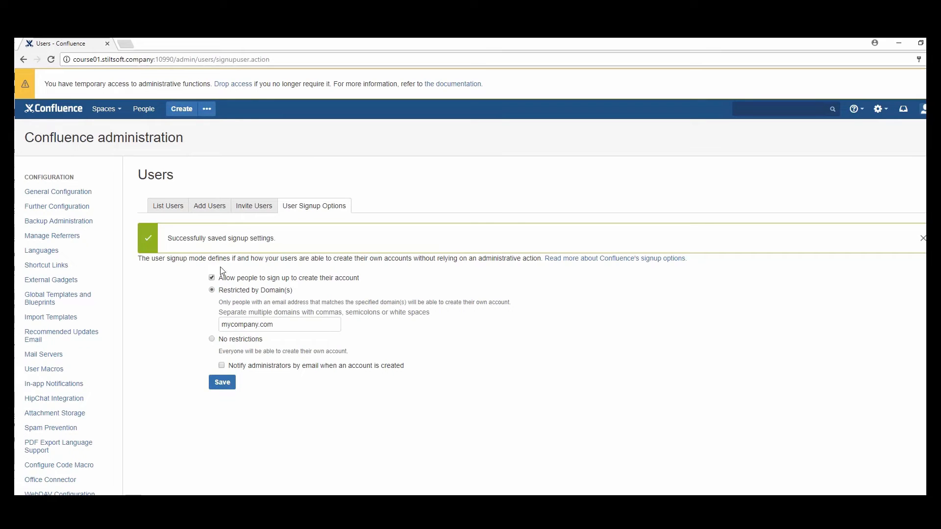
click(171, 210)
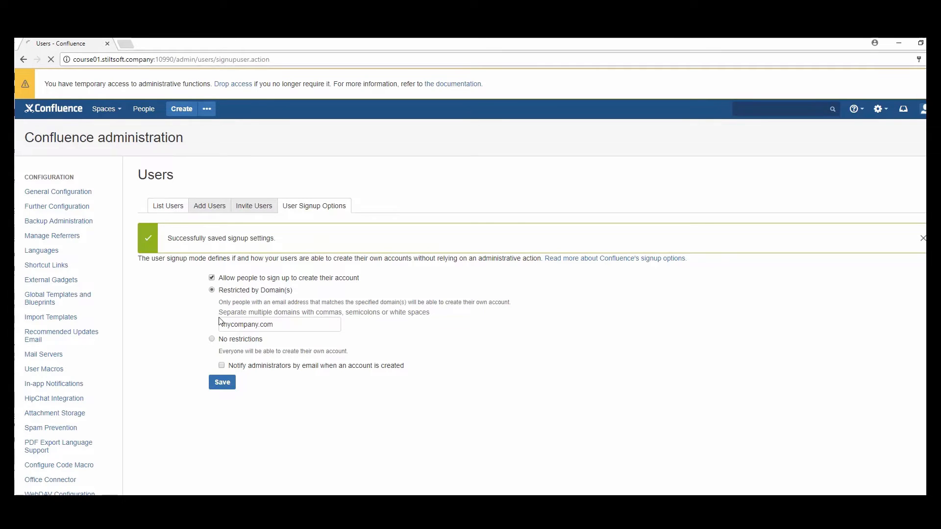
Step: Show all users, open one user's details page and delete that account
click(268, 279)
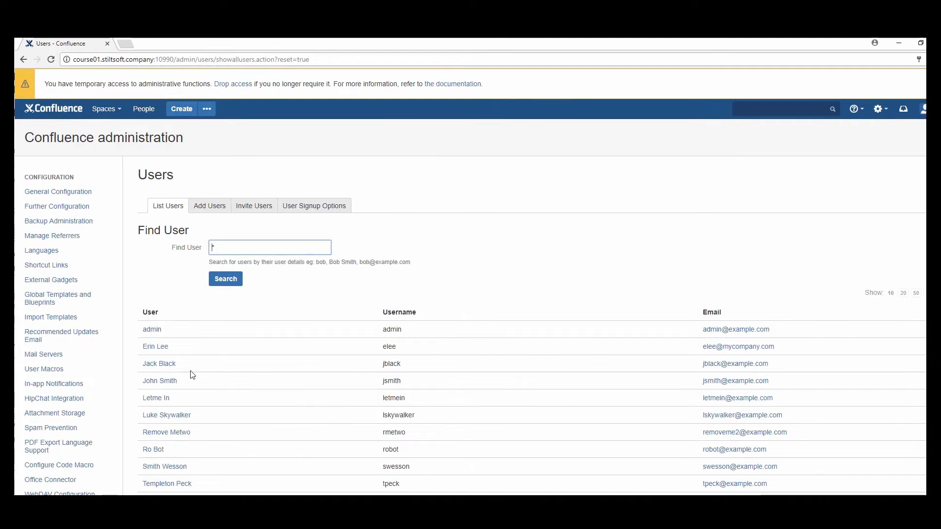
click(175, 368)
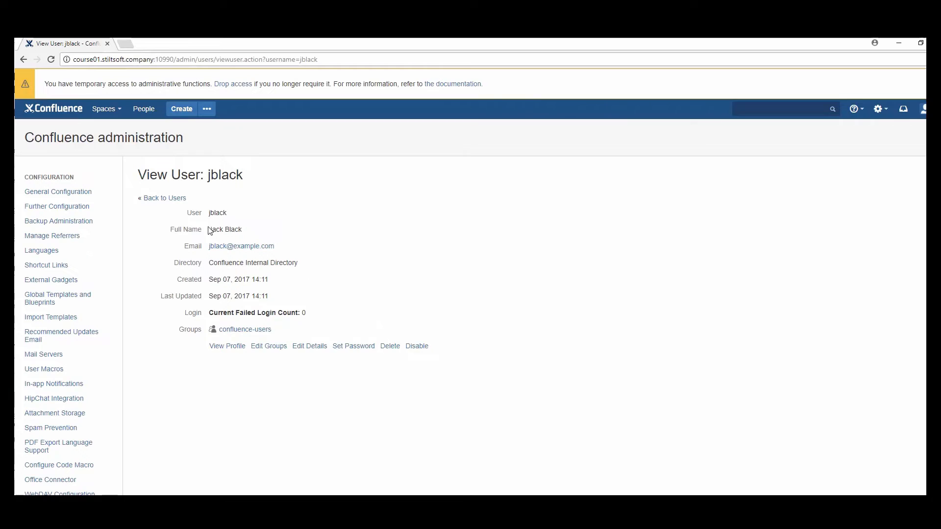
drag(207, 229, 245, 233)
click(391, 347)
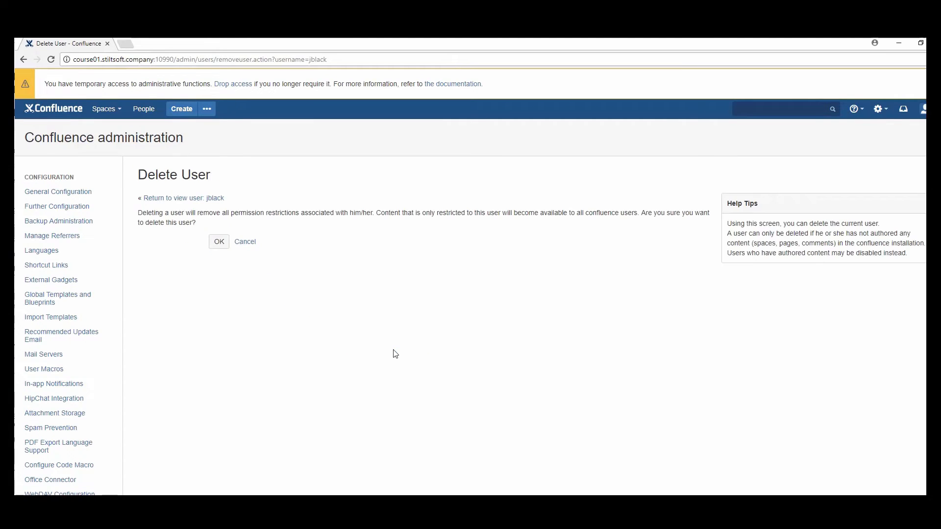
click(219, 243)
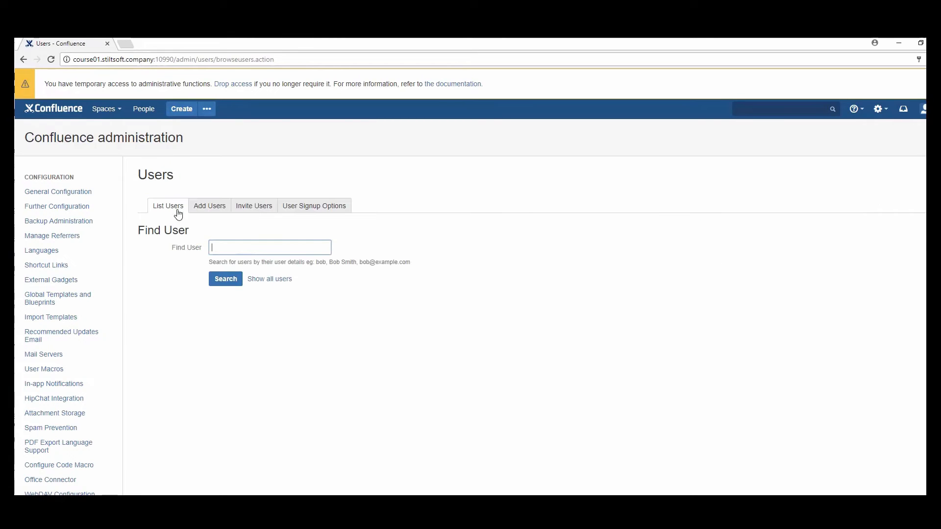
Step: Reopen the full Users list and permanently delete the research group's user account
click(259, 279)
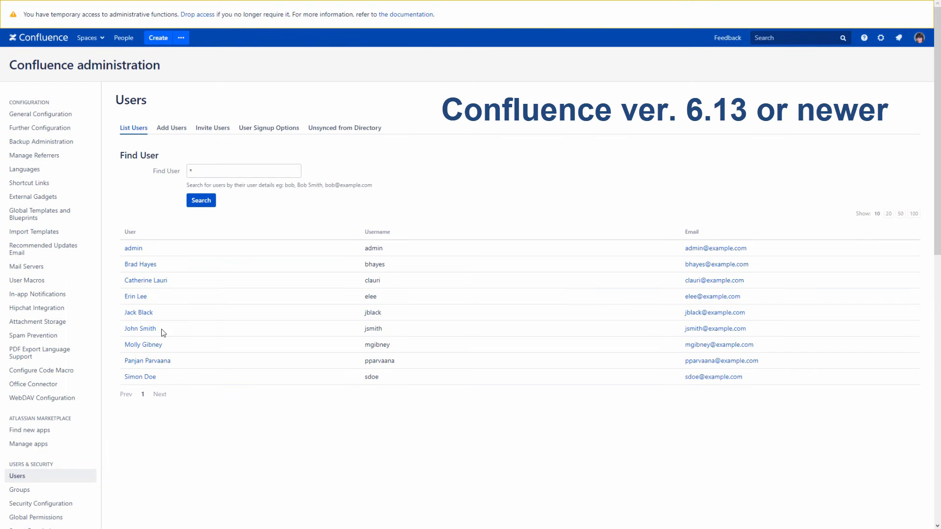
click(149, 318)
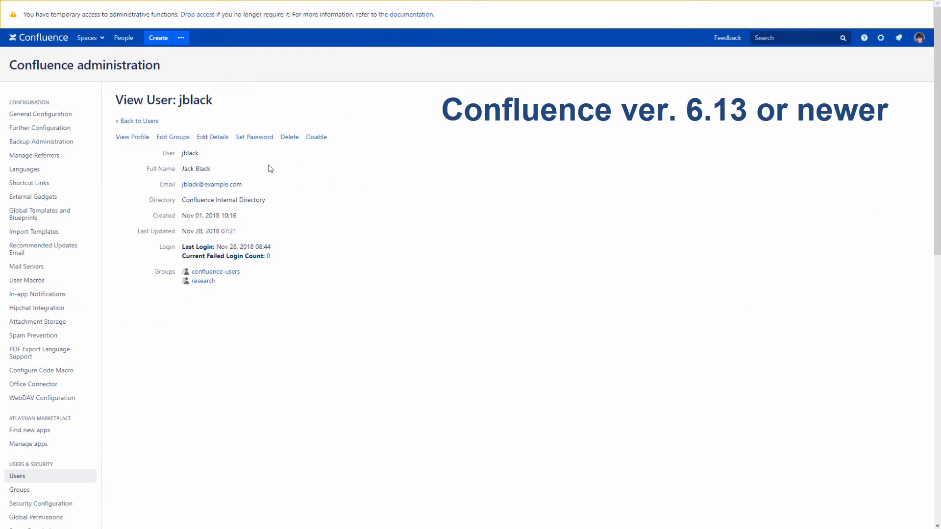
click(283, 142)
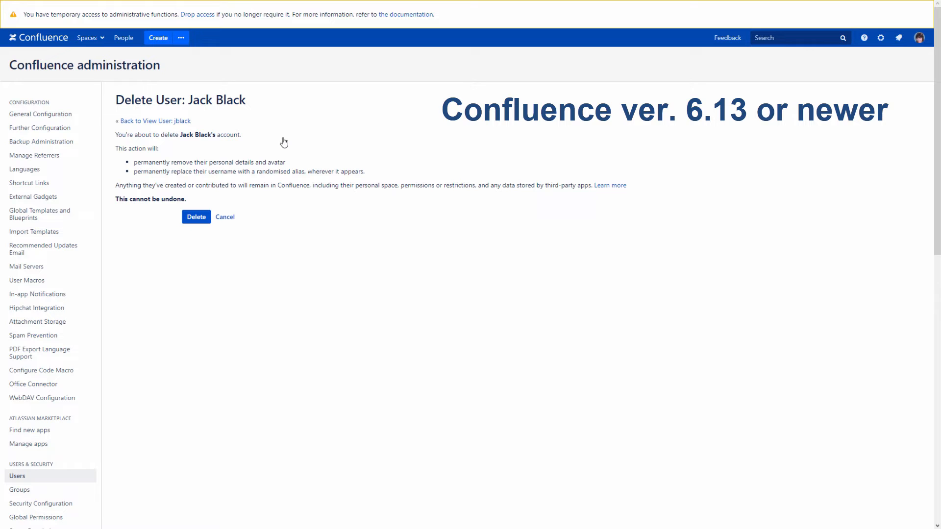
click(193, 218)
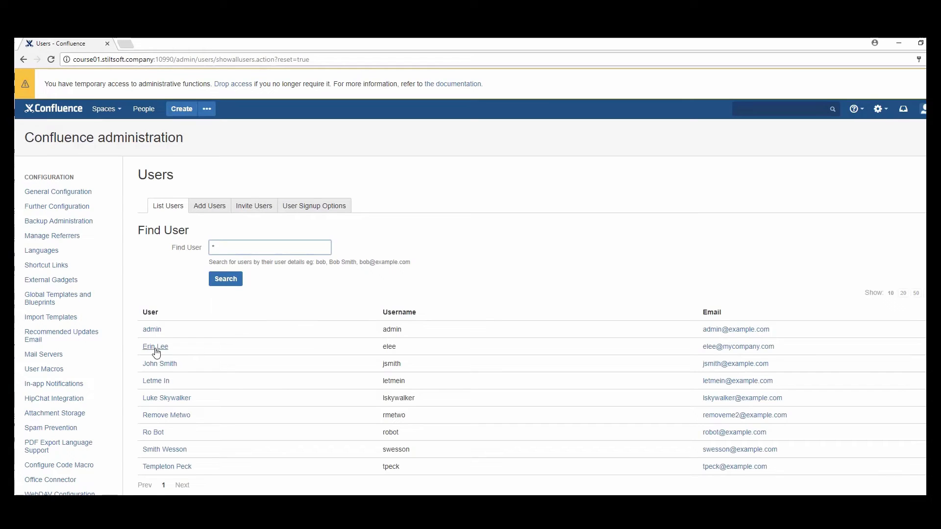
Step: Disable the second user's account and check it shows as disabled in the Users list
click(155, 348)
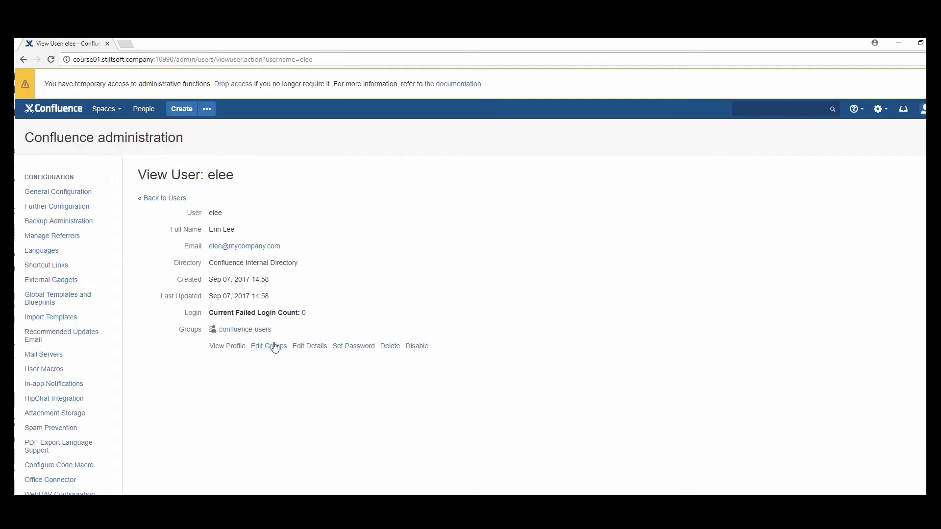
click(416, 346)
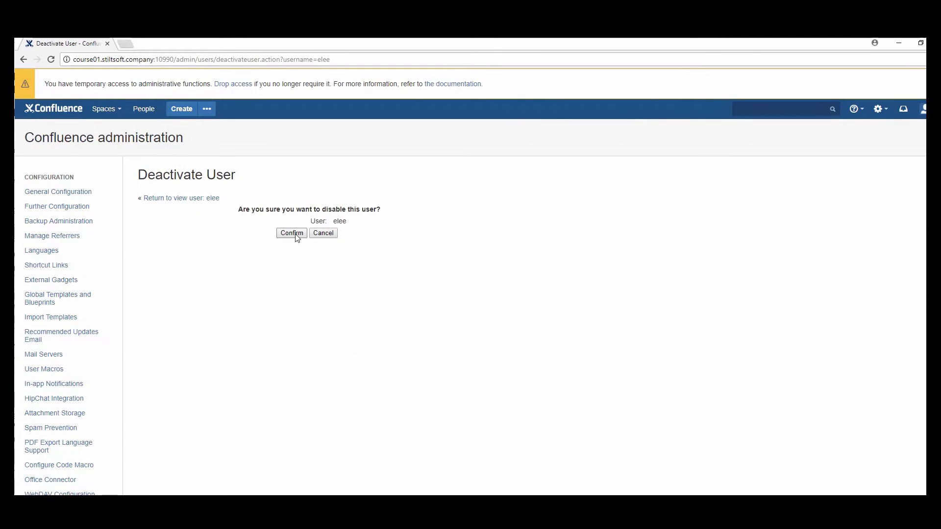
click(194, 200)
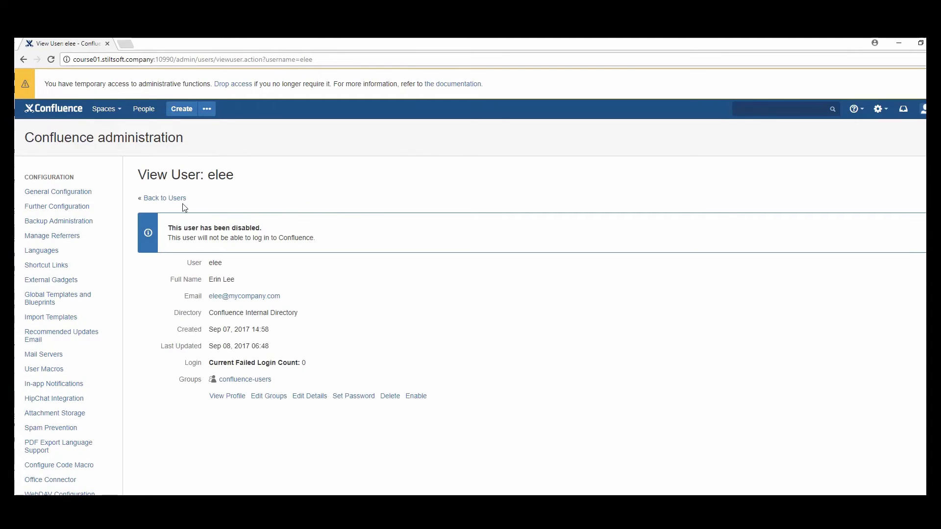
click(177, 198)
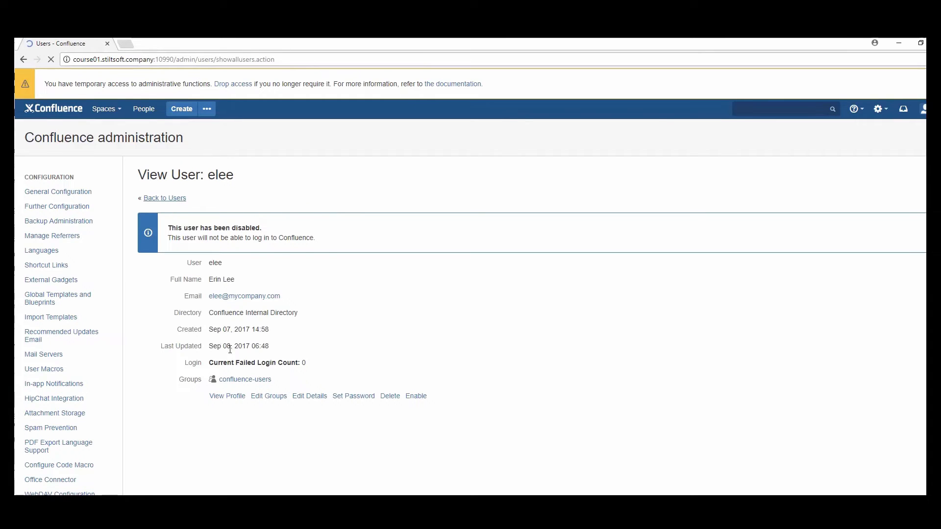
drag(169, 347, 204, 354)
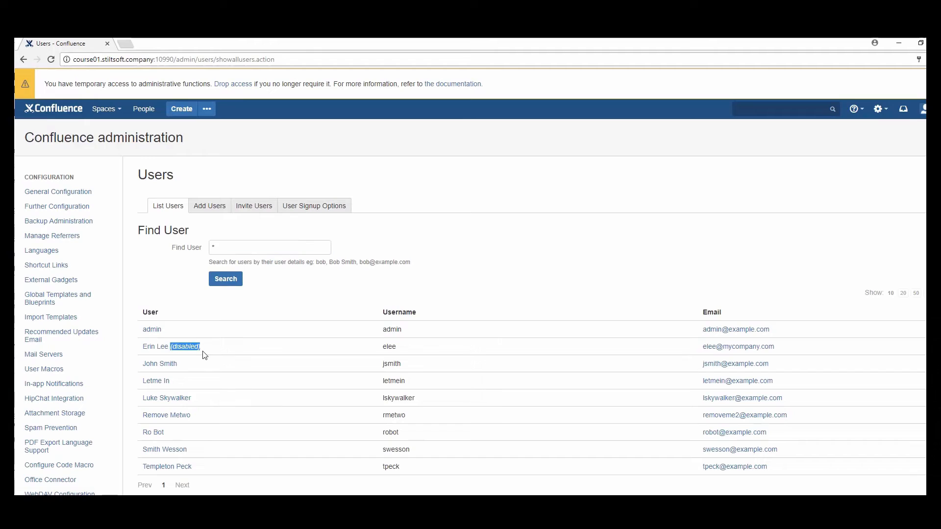
Step: Re-enable the disabled mycompany.com user's account
click(156, 348)
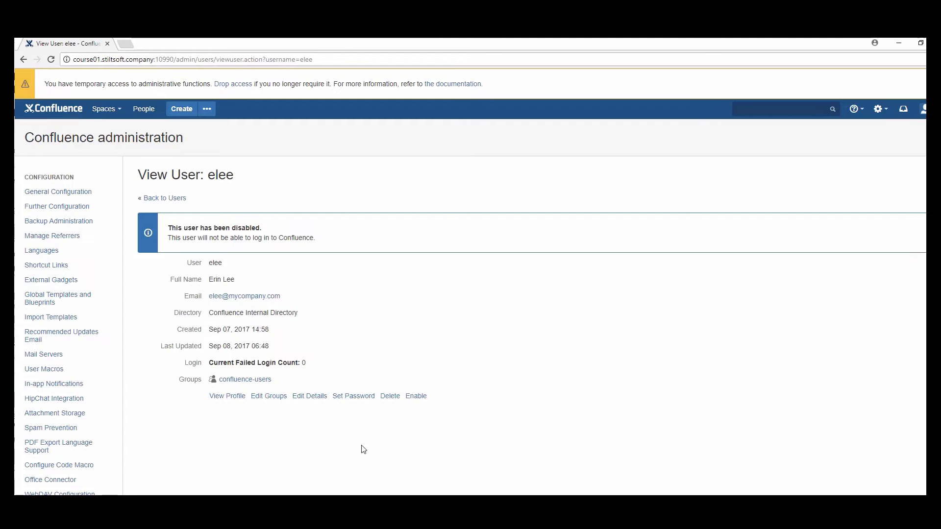
click(417, 396)
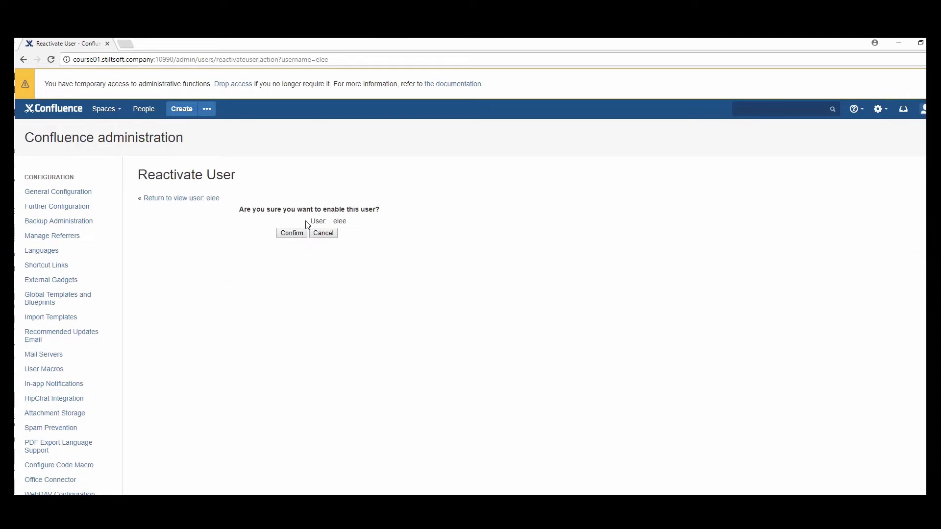
click(294, 233)
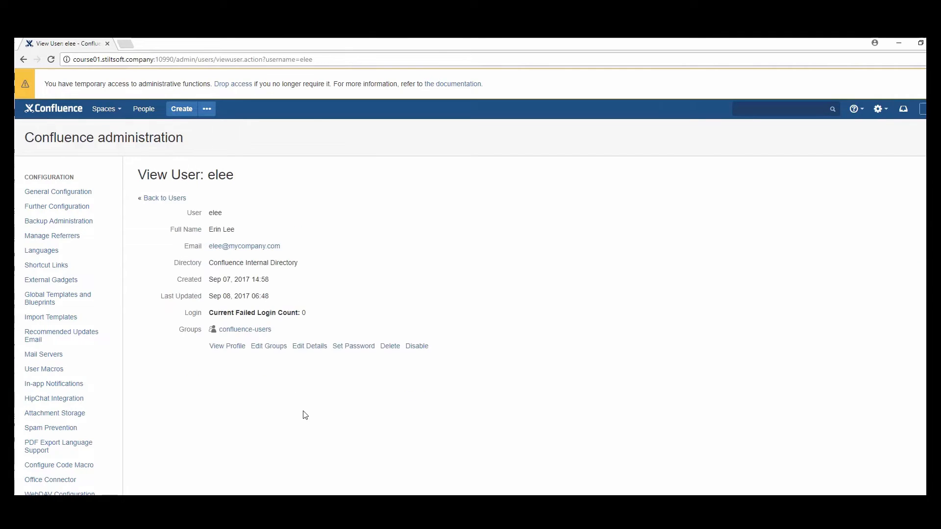
Step: Change the surname to roberts/Roberts in the username, full name and e-mail, then submit
click(310, 348)
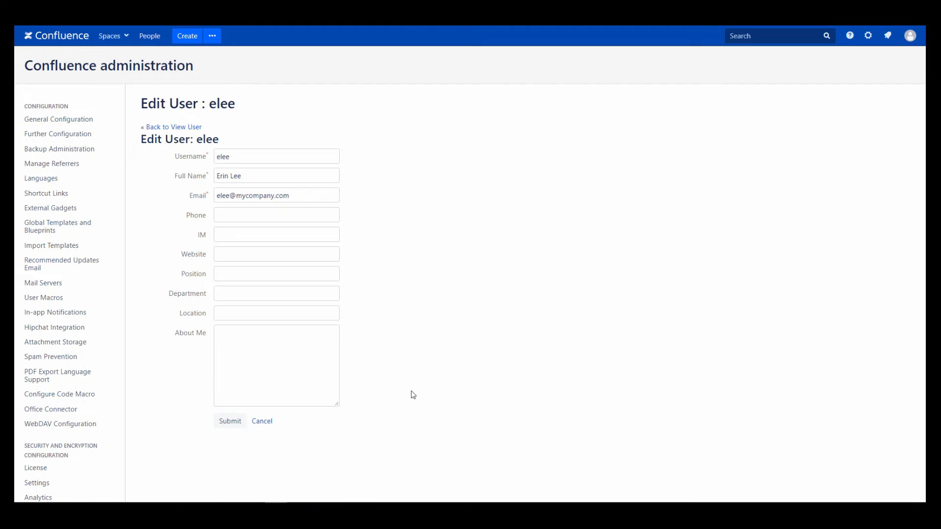
click(237, 157)
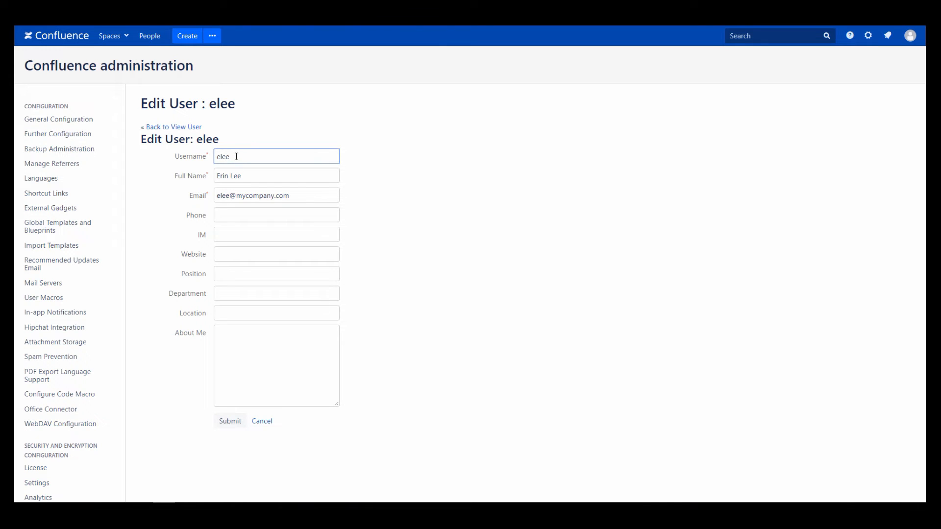
key(BackSpace)
key(BackSpace)
key(BackSpace)
text(roberts)
click(246, 178)
key(BackSpace)
key(BackSpace)
key(BackSpace)
key(BackSpace)
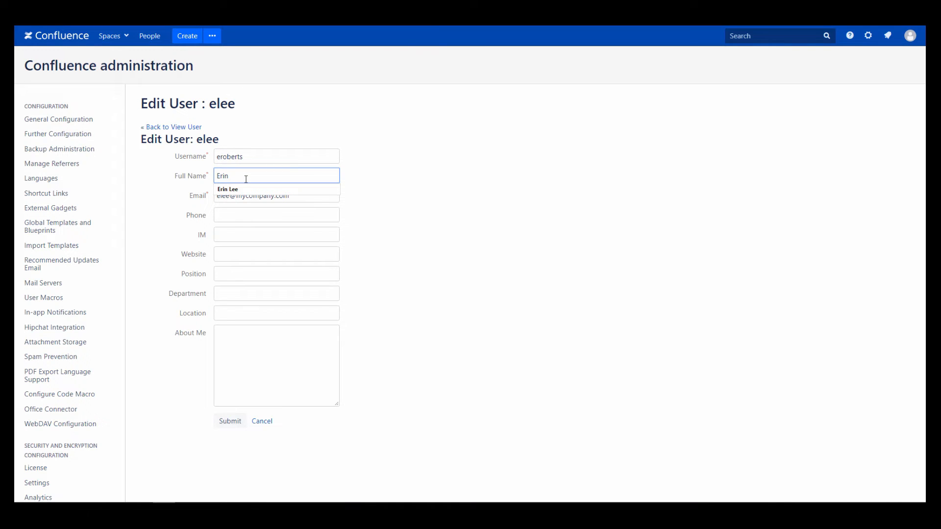
text(Roberts)
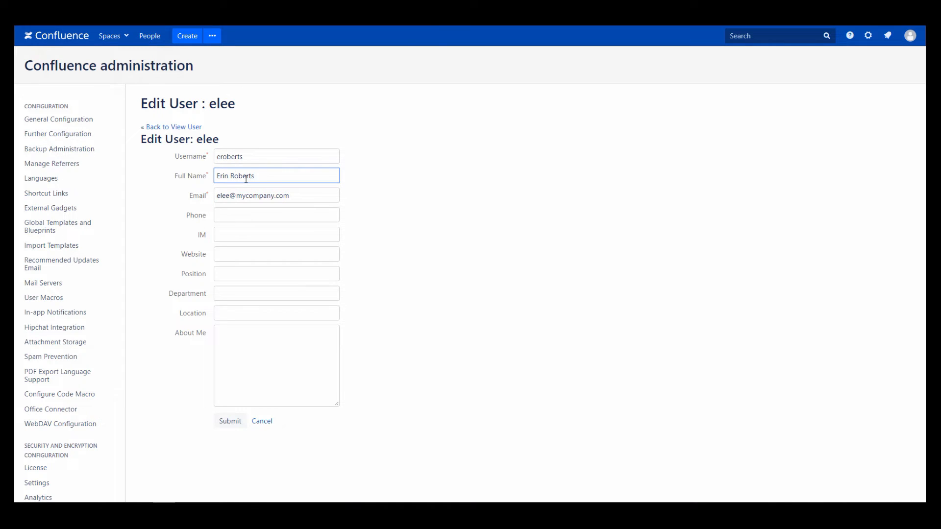
click(234, 196)
key(BackSpace)
key(BackSpace)
key(BackSpace)
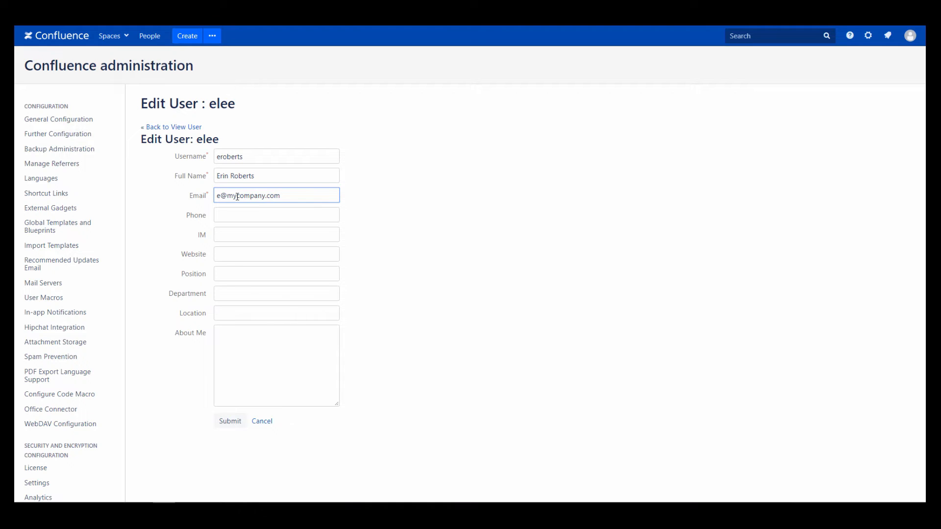
text(roberts)
click(230, 422)
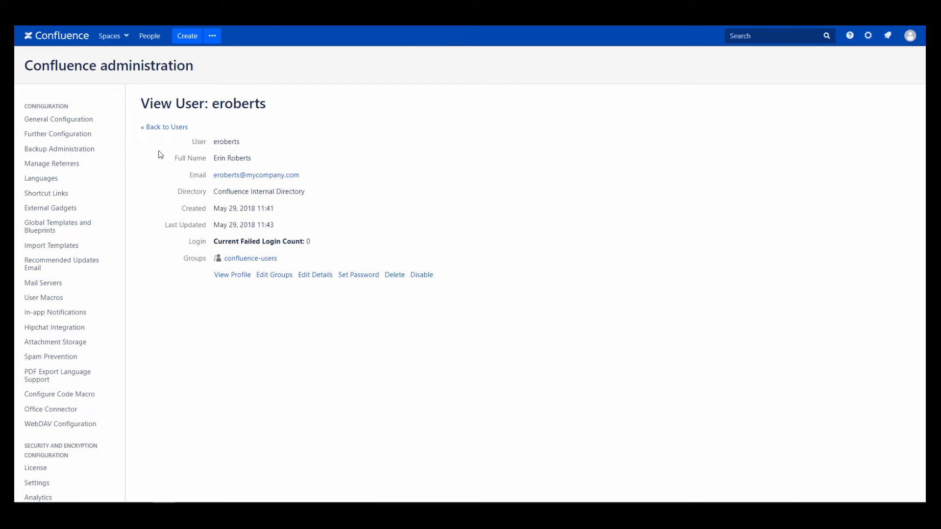
Step: Open the People Directory, filter to People with Personal Spaces, then switch to All People
click(160, 128)
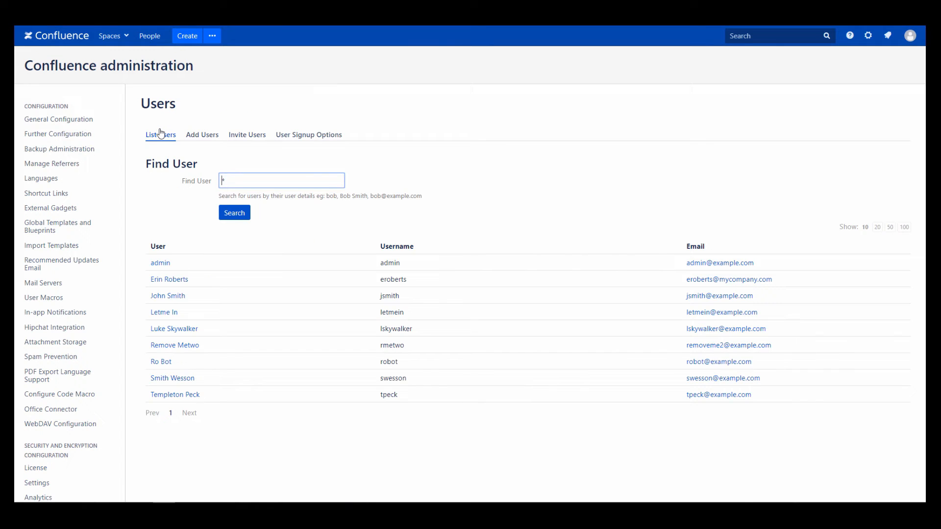
click(152, 40)
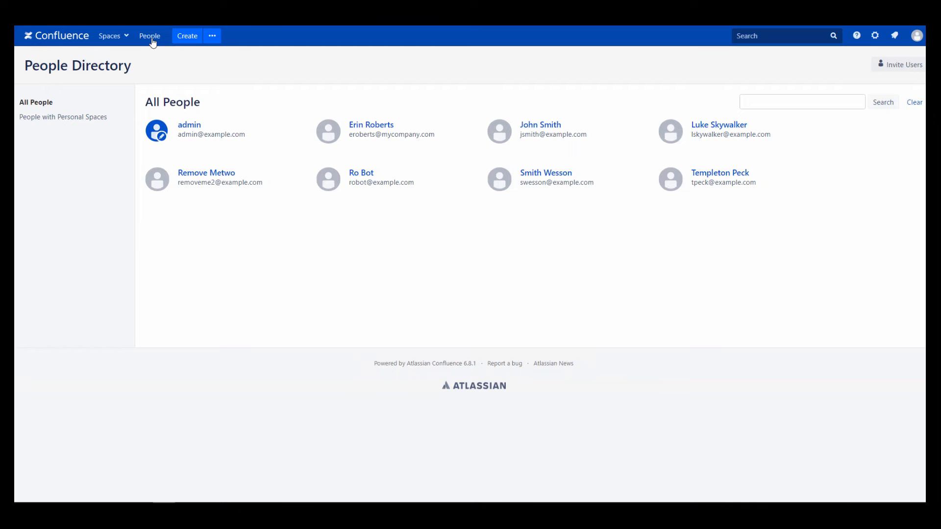
click(894, 71)
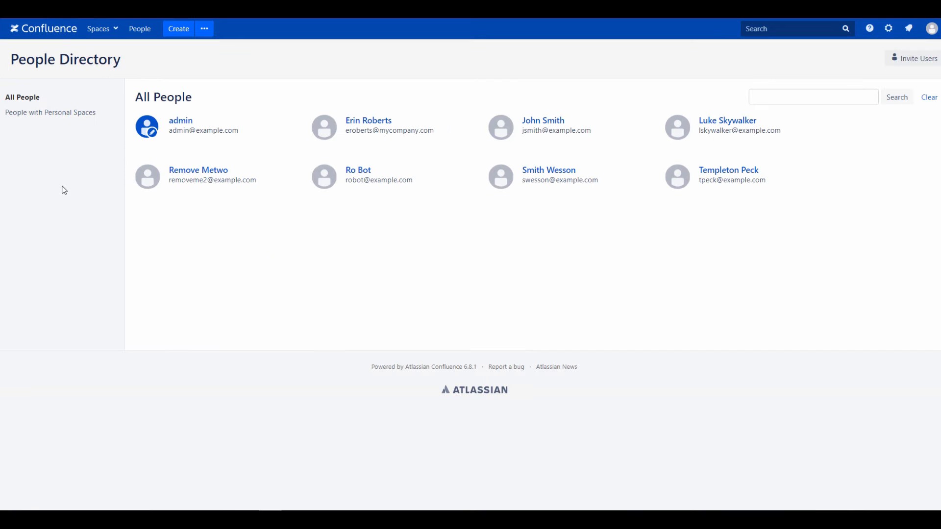
click(52, 117)
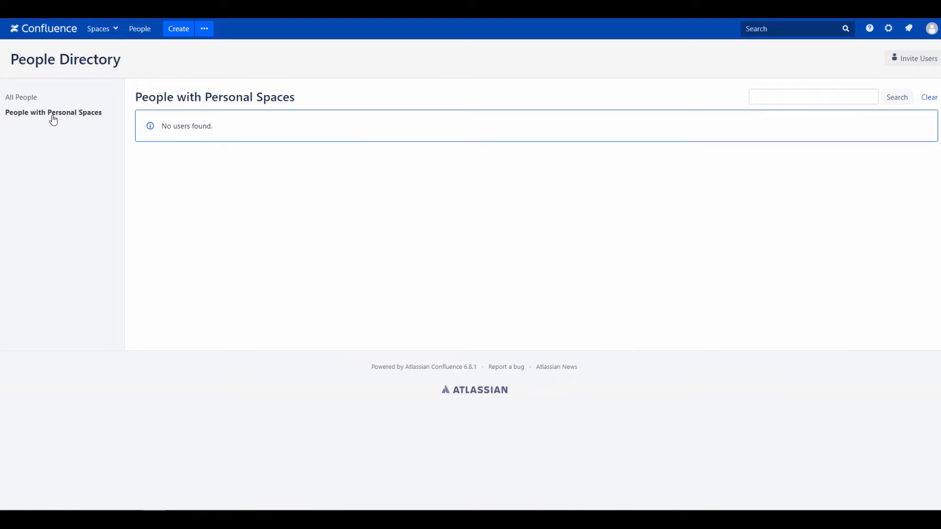
click(28, 99)
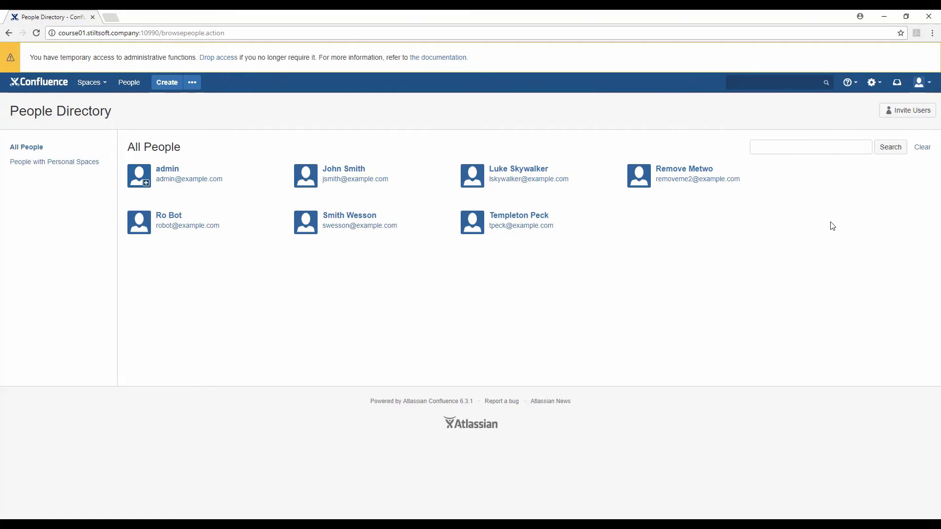
Step: Reach the Groups page via quick search 'group' and open the managers group in a new tab
key(slash)
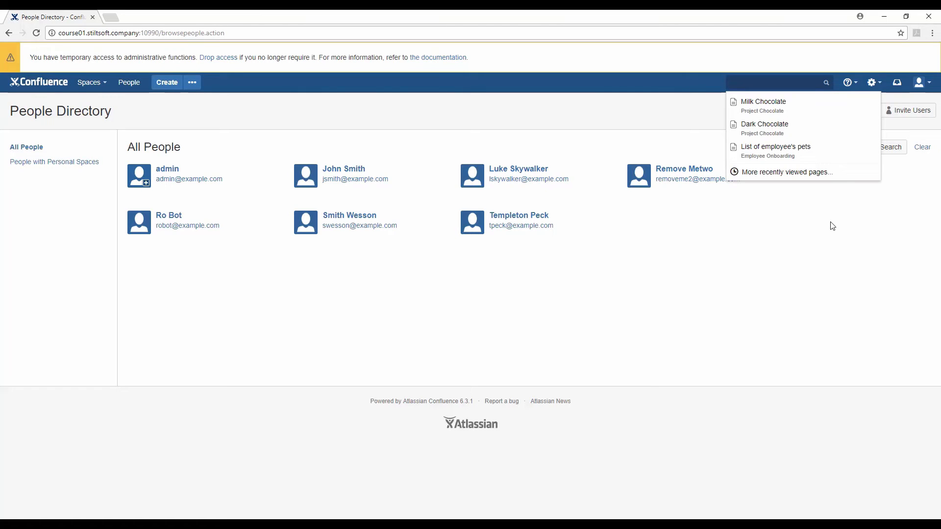
text(group)
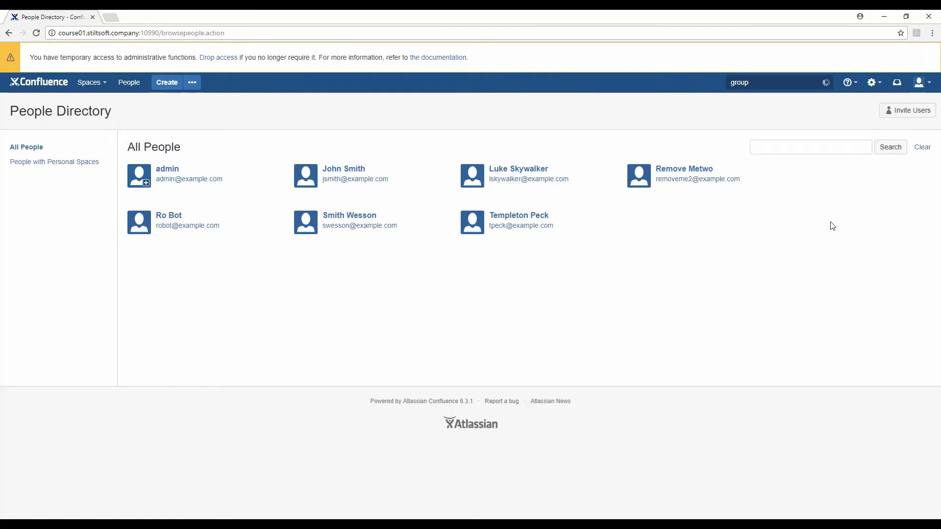
key(Down)
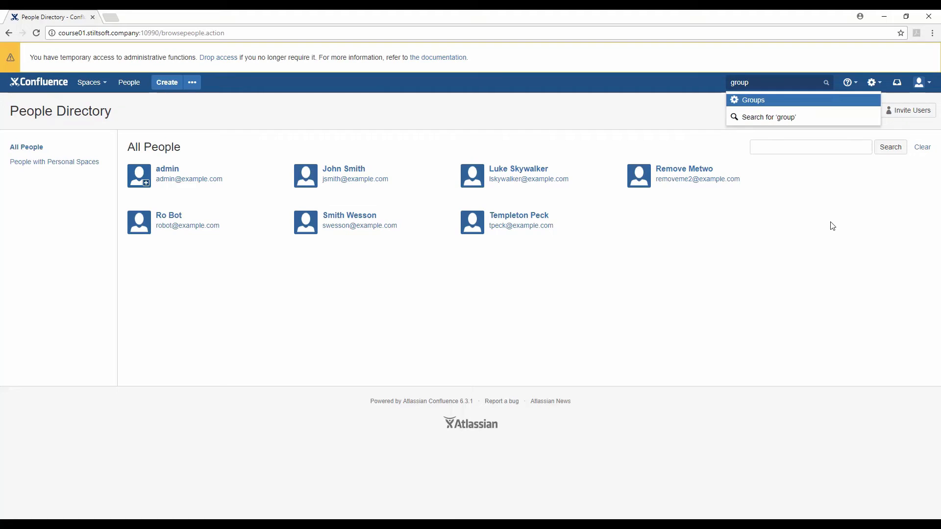
key(Return)
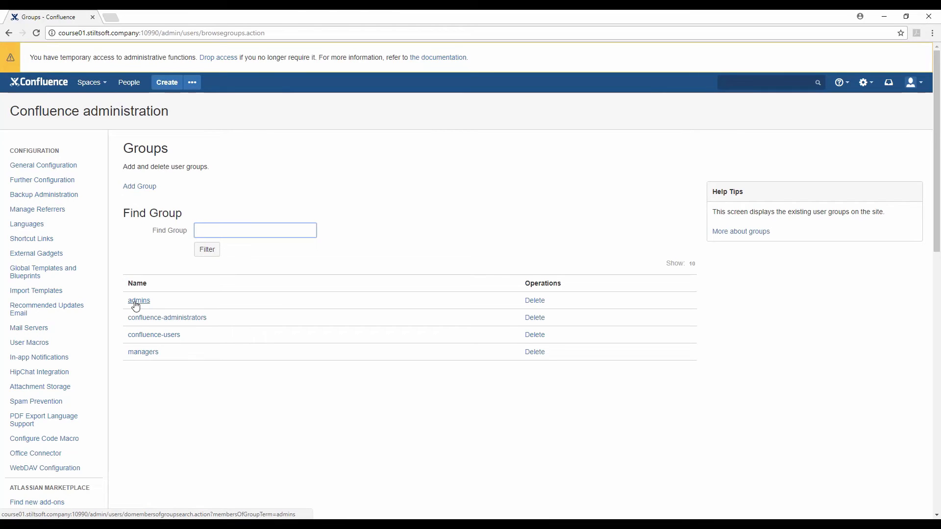
right_click(138, 352)
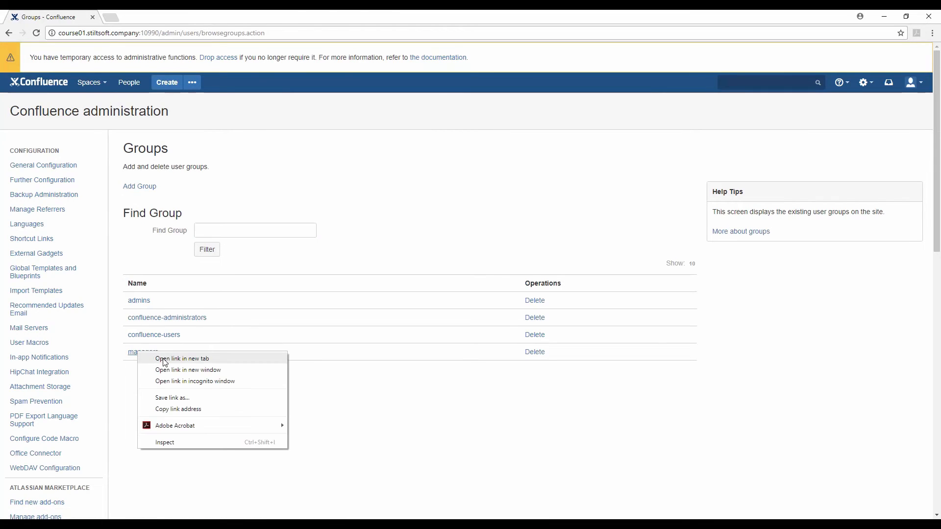
click(165, 362)
click(153, 18)
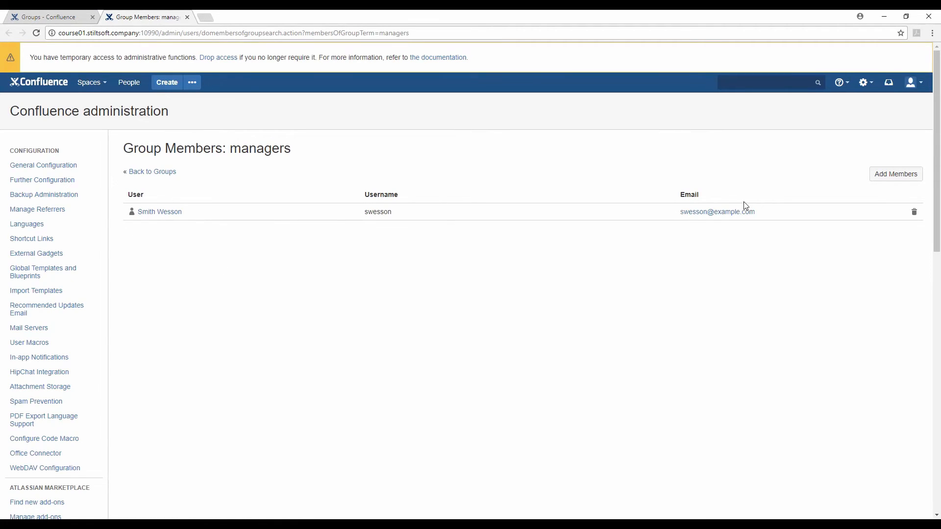
Step: Add jsmith to the managers group, then remove him again
click(901, 182)
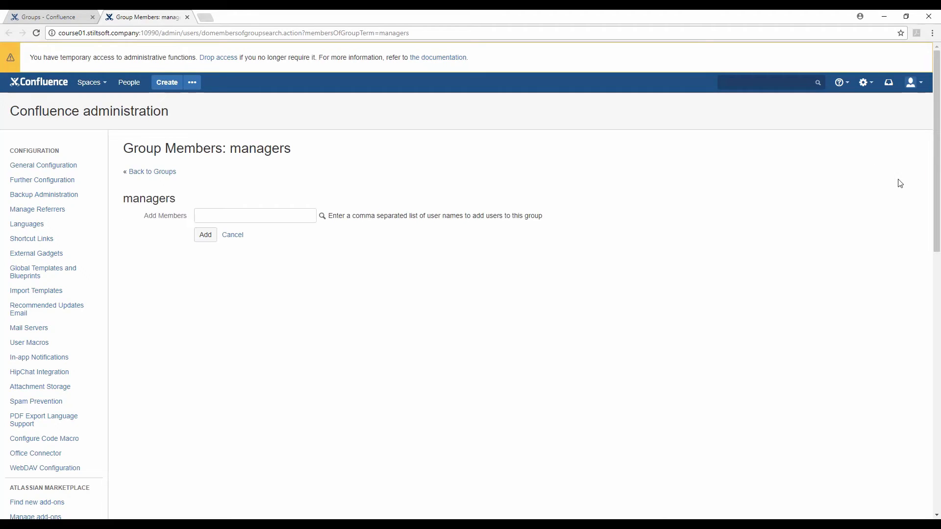
click(263, 215)
text(jsmith)
click(202, 235)
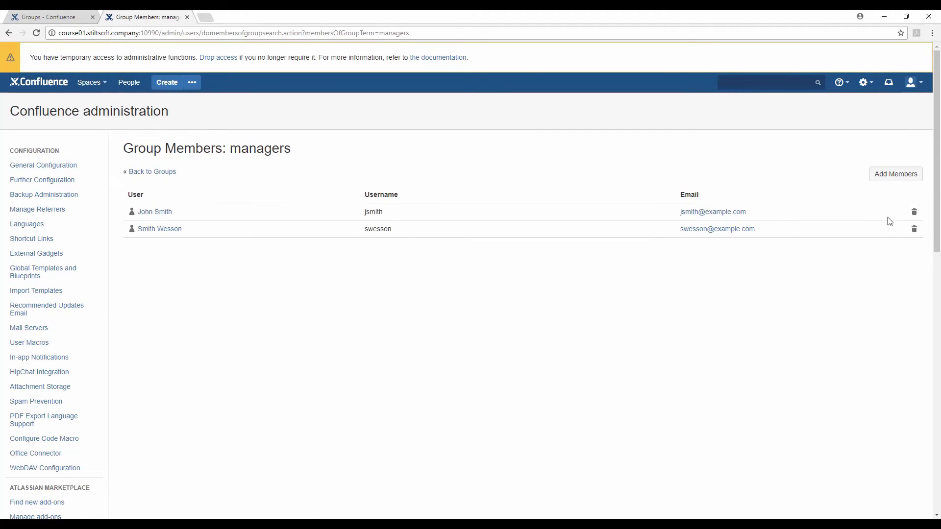
click(914, 216)
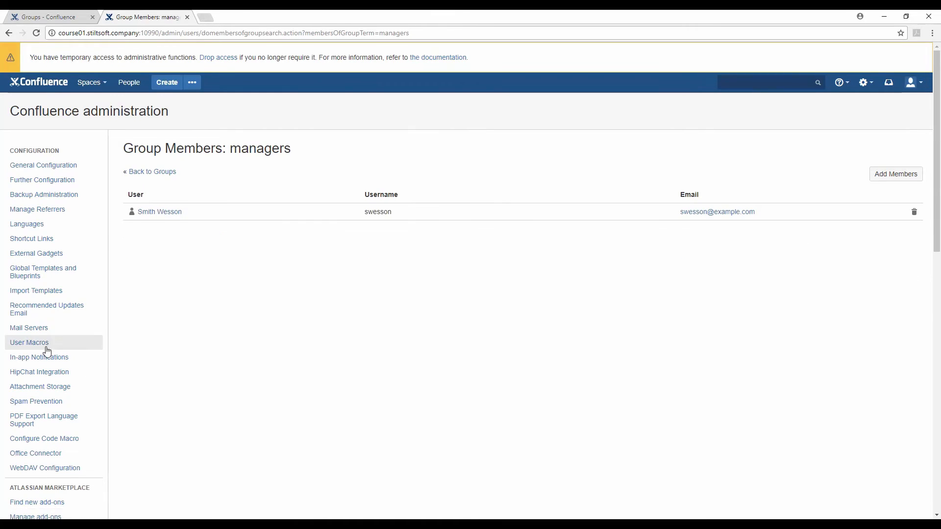
scroll(47, 351, down, 3)
Step: Open the Users list in a new browser tab
right_click(40, 407)
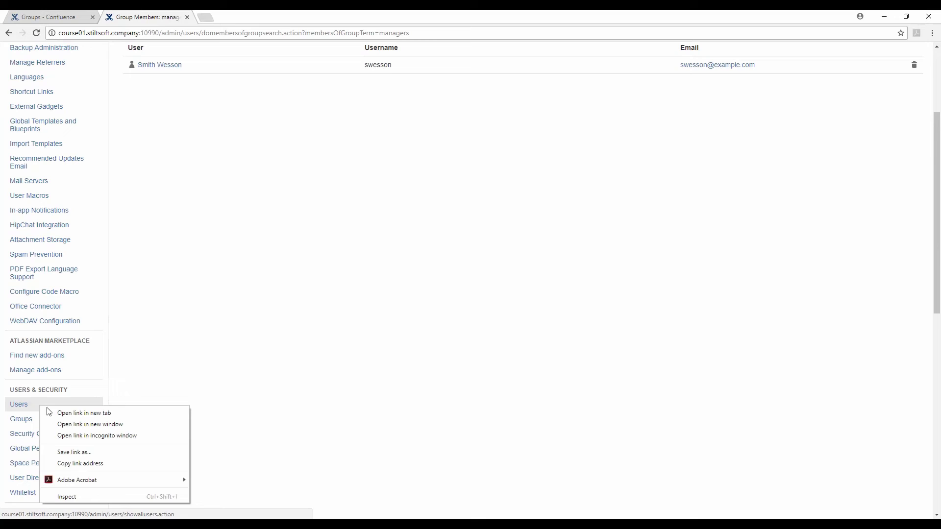
click(74, 413)
click(281, 16)
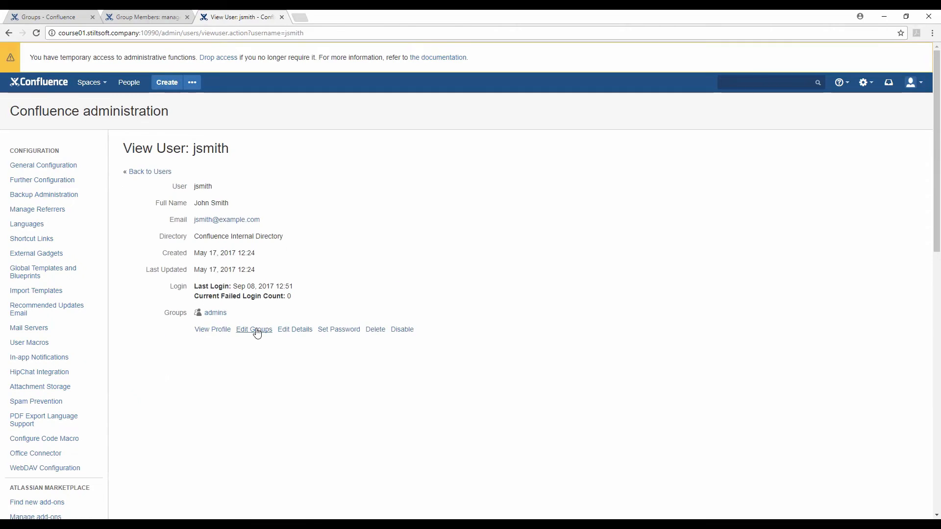
Step: Set the user's groups to admins and managers, leaving confluence-users unticked, and save
click(255, 330)
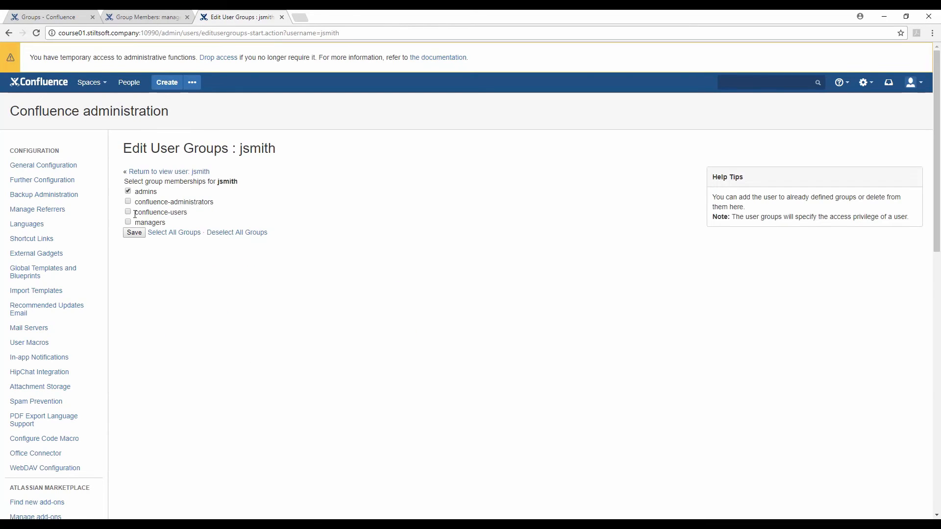
click(127, 212)
click(128, 222)
click(128, 212)
click(134, 232)
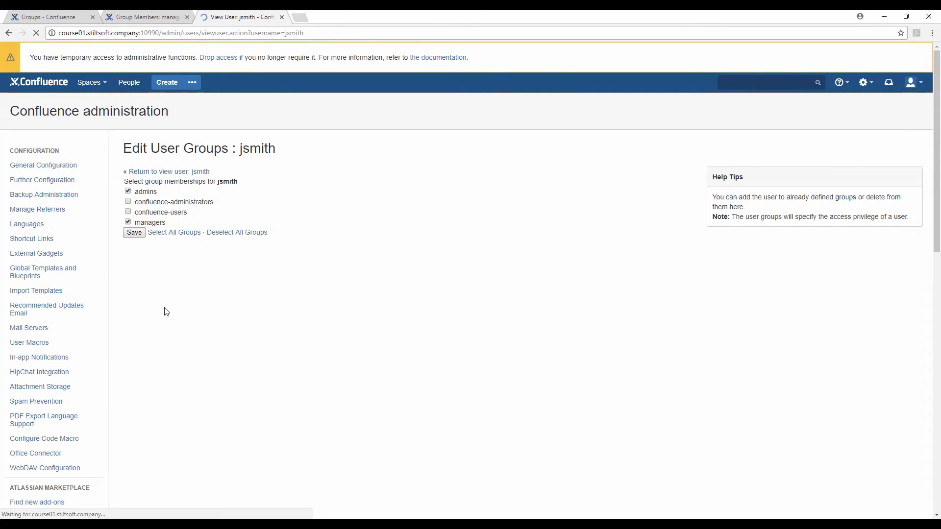
Step: Create an empty group named probation, then start deleting it from the Groups list
click(57, 12)
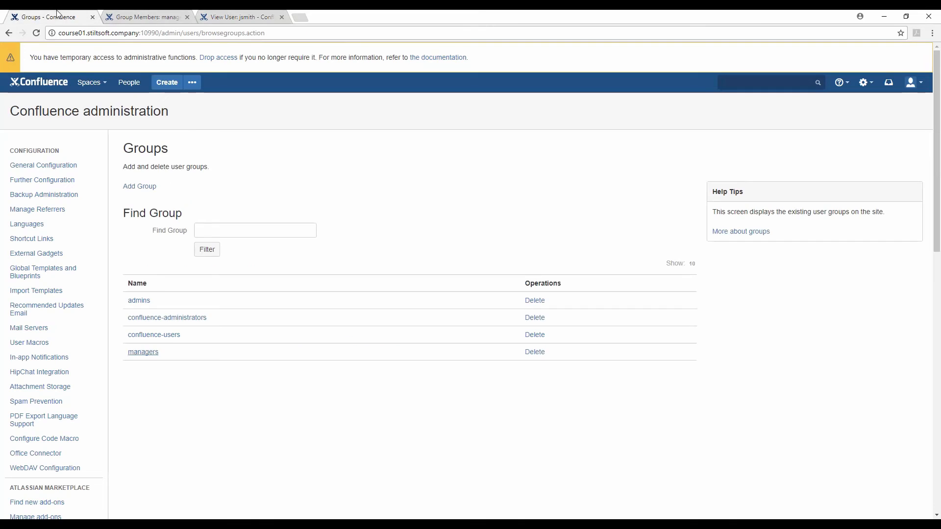
click(147, 188)
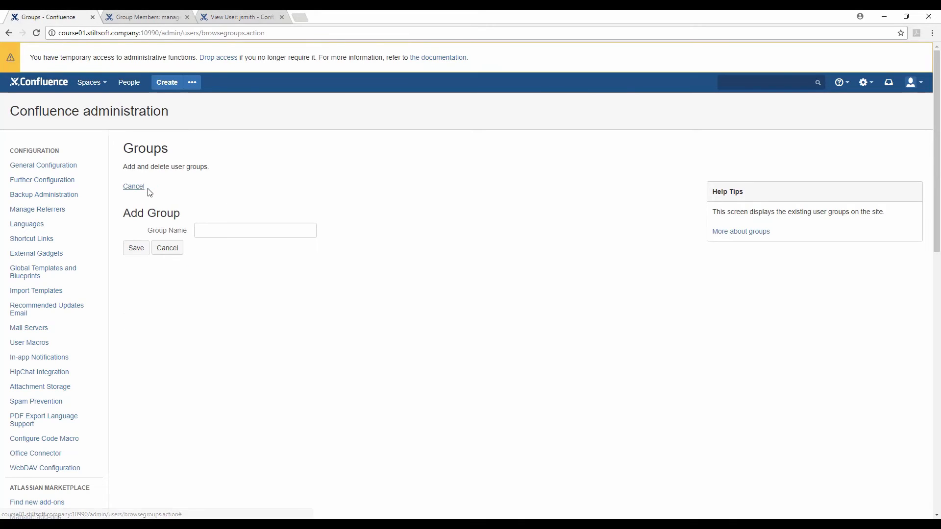
click(223, 234)
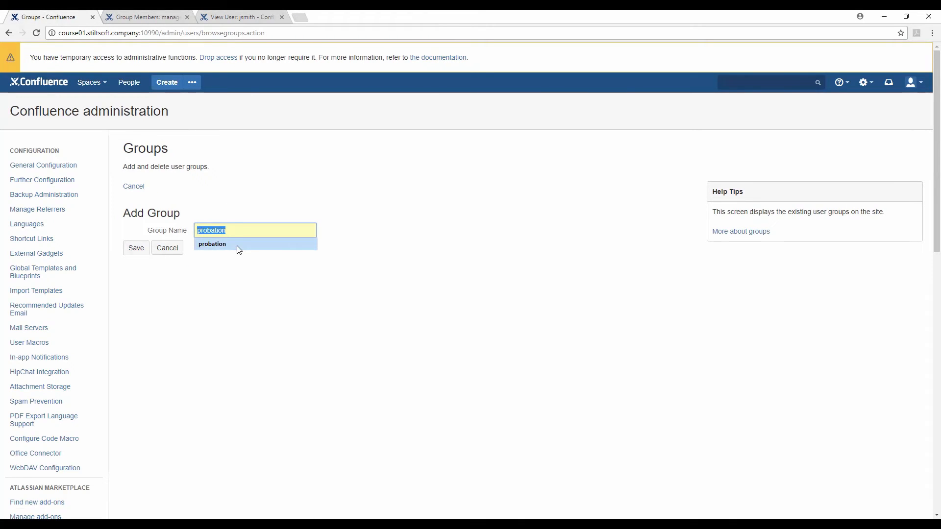
click(239, 245)
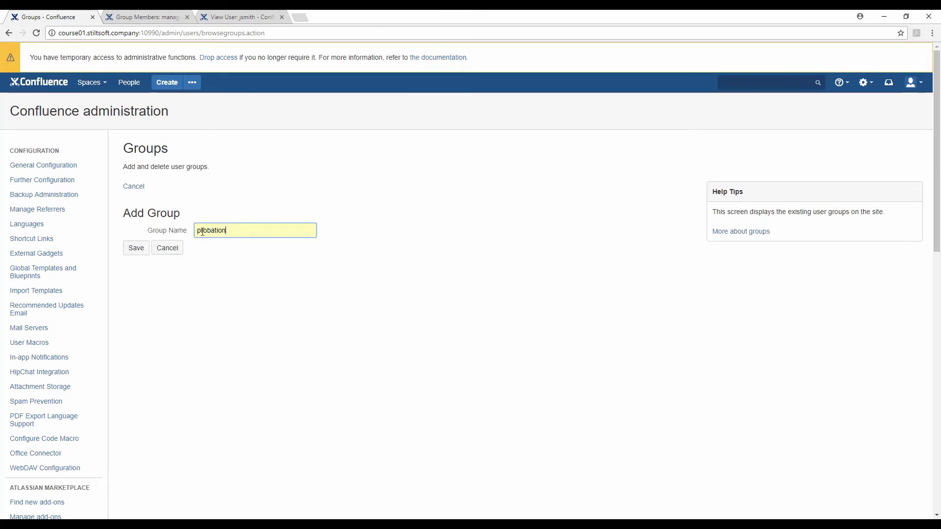
click(136, 251)
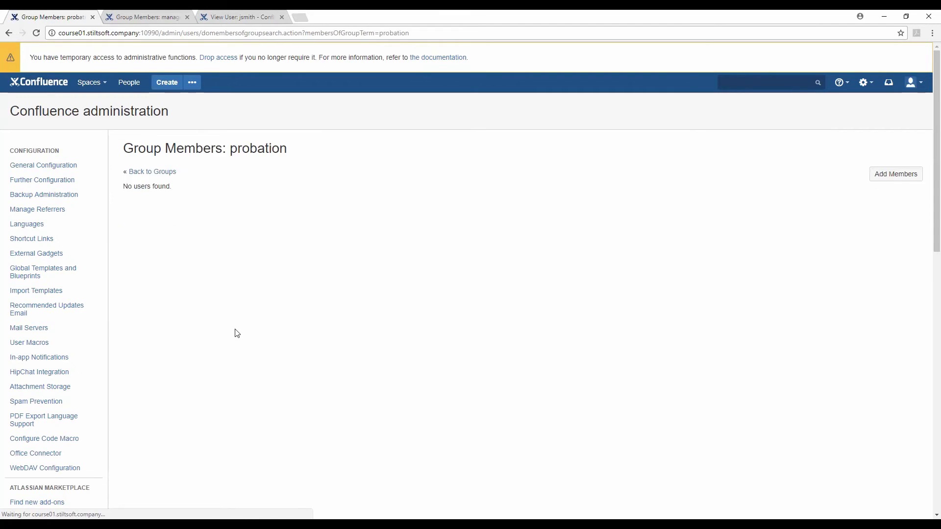
click(140, 173)
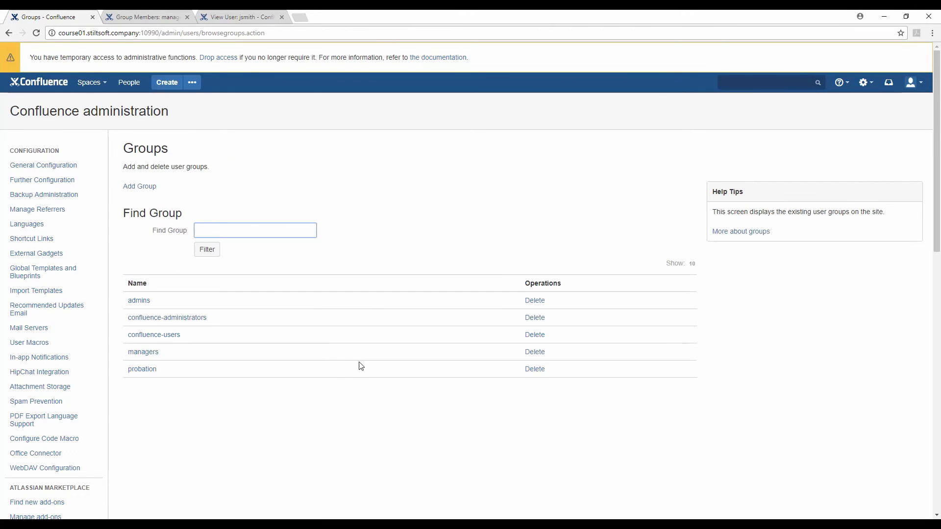
click(536, 371)
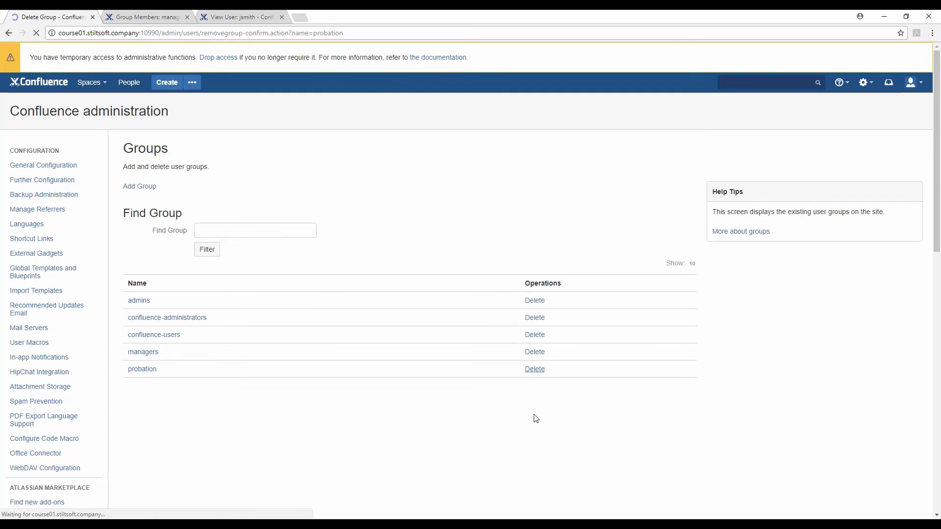
Step: Confirm deleting the probation group, review confluence-users' members, then return to the groups list
click(394, 211)
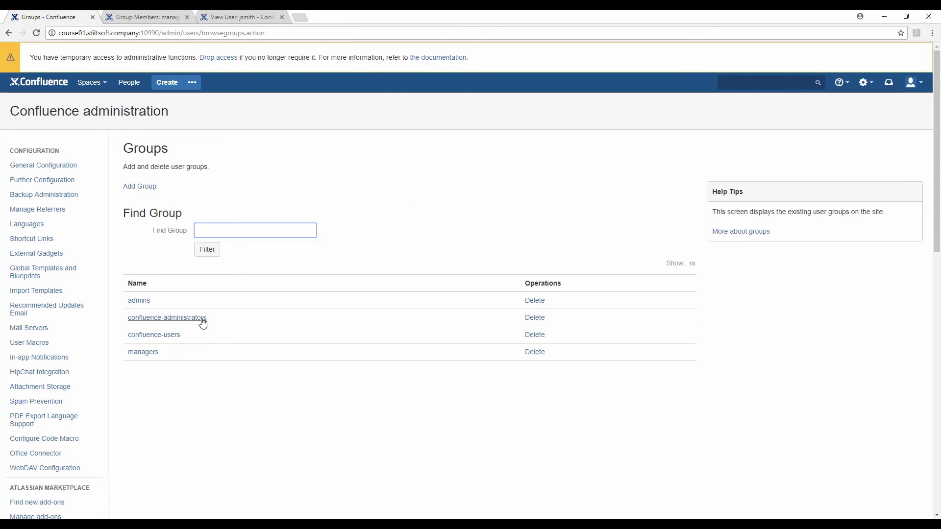
click(174, 335)
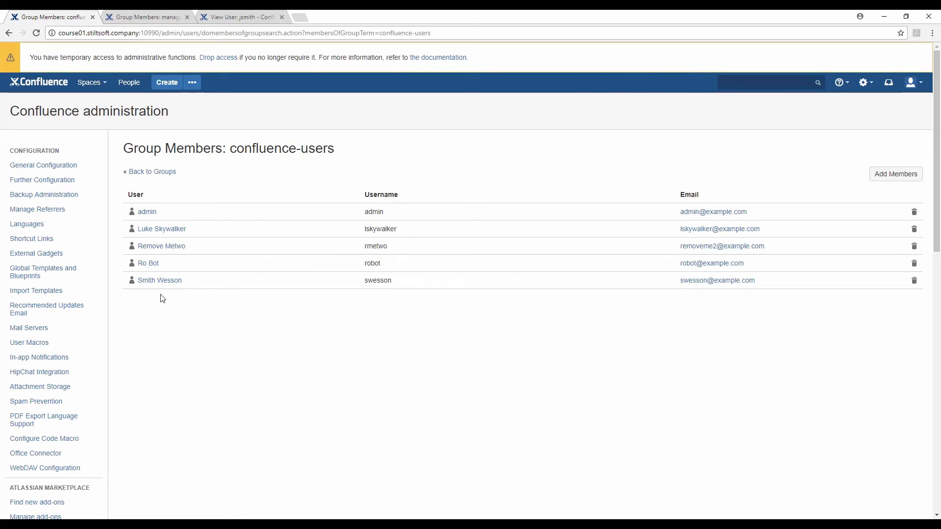
click(156, 173)
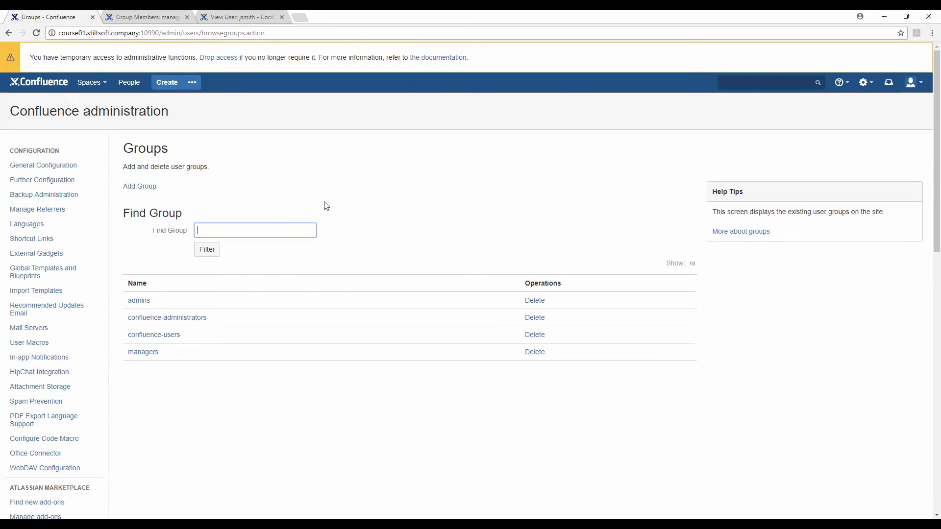
scroll(223, 333, down, 1)
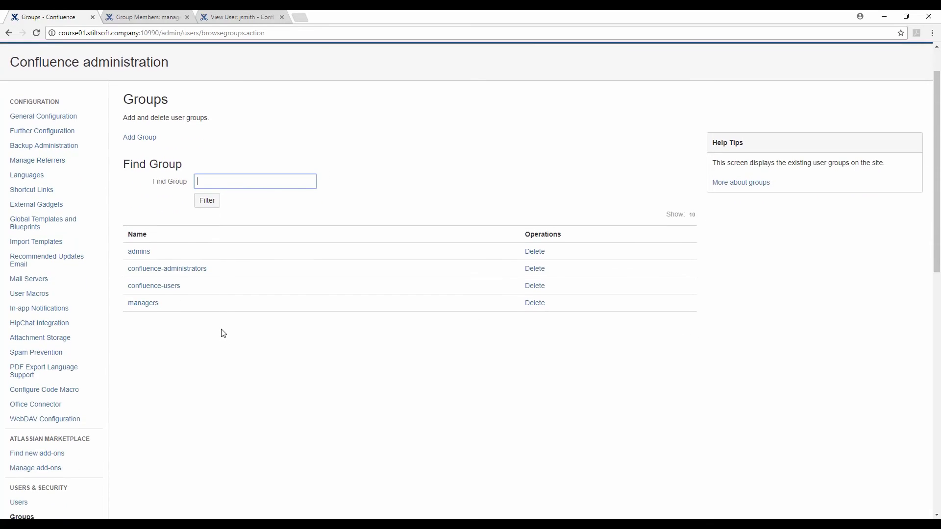
click(202, 273)
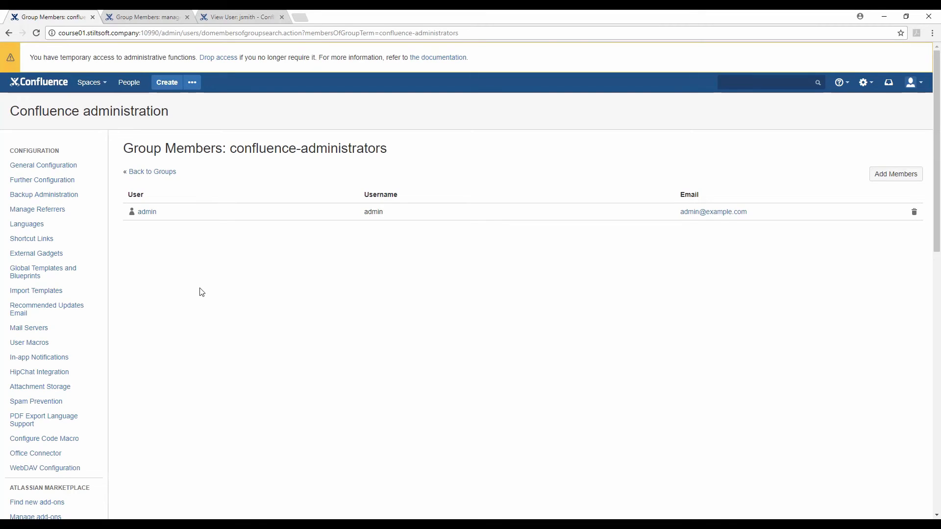
scroll(201, 293, down, 1)
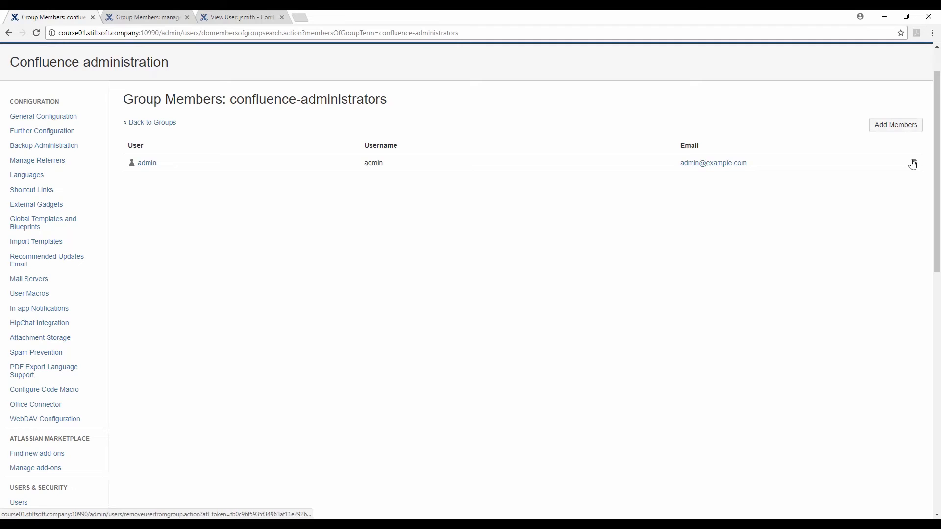
click(174, 122)
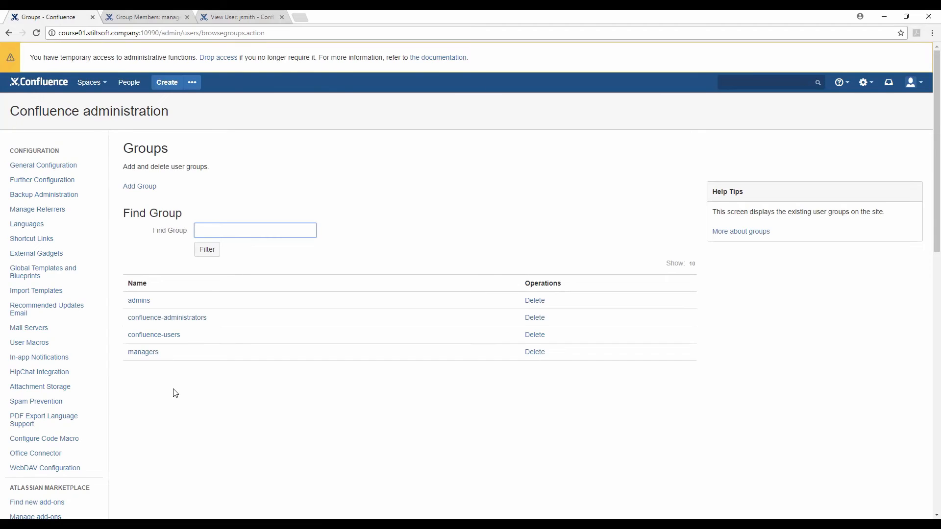
scroll(175, 393, down, 3)
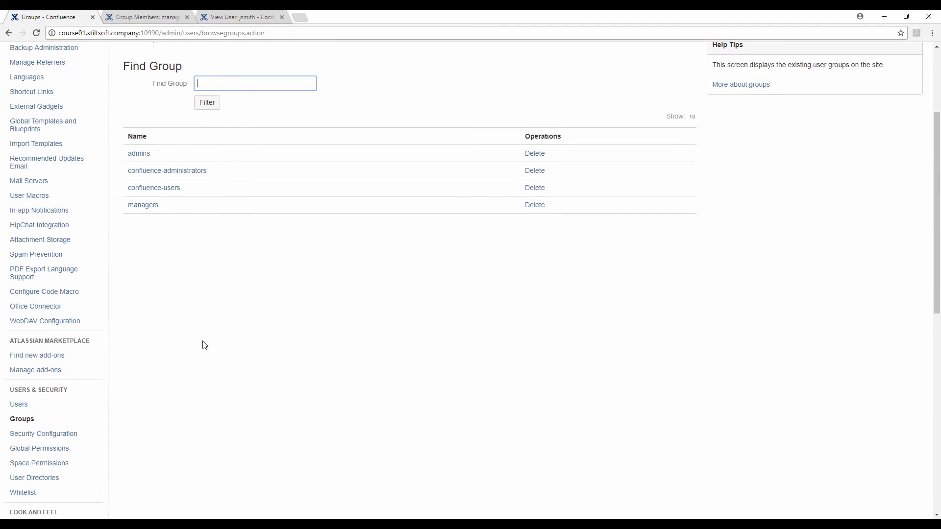
Step: Open Global Permissions and review the help notes on the group, user and anonymous permission columns
click(78, 452)
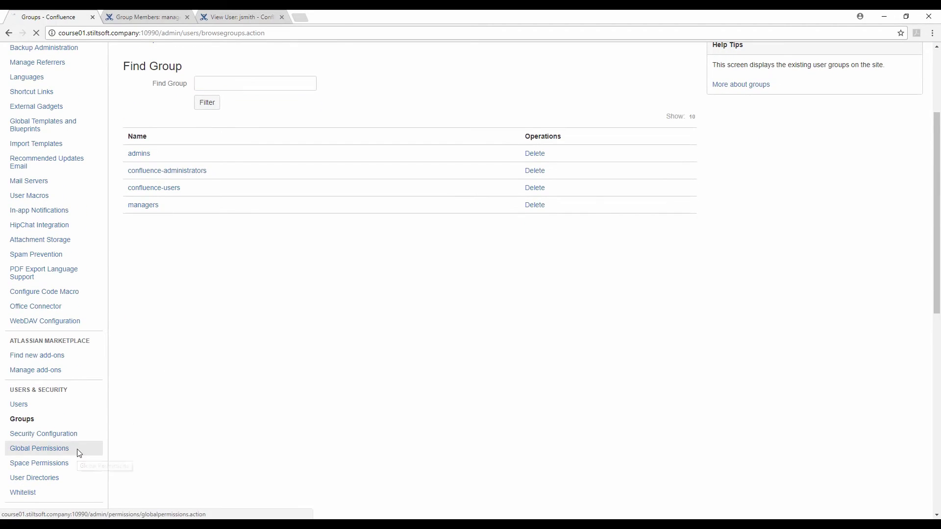
scroll(34, 421, down, 2)
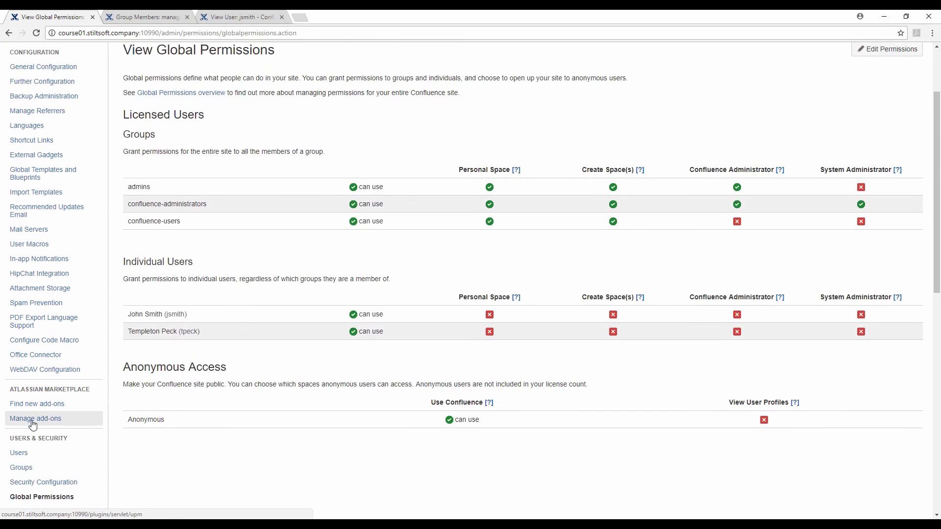
scroll(32, 425, down, 1)
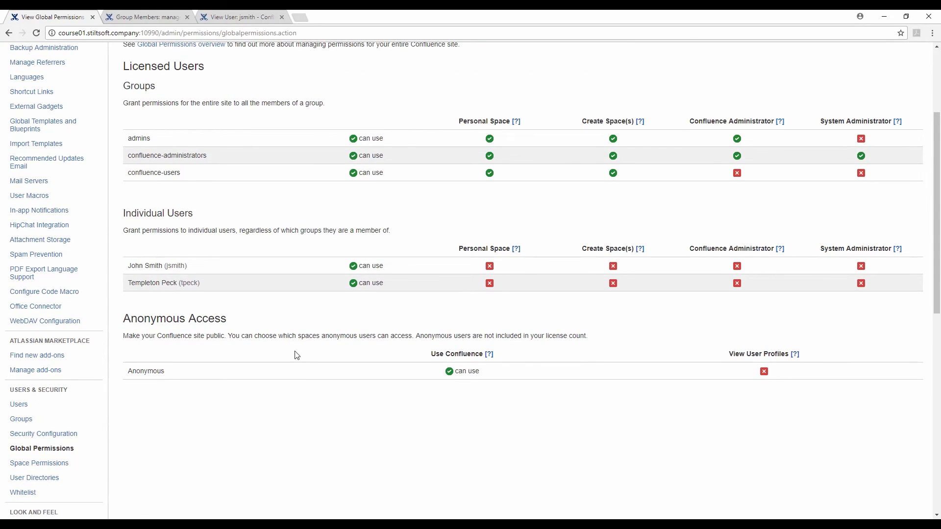
scroll(296, 355, up, 2)
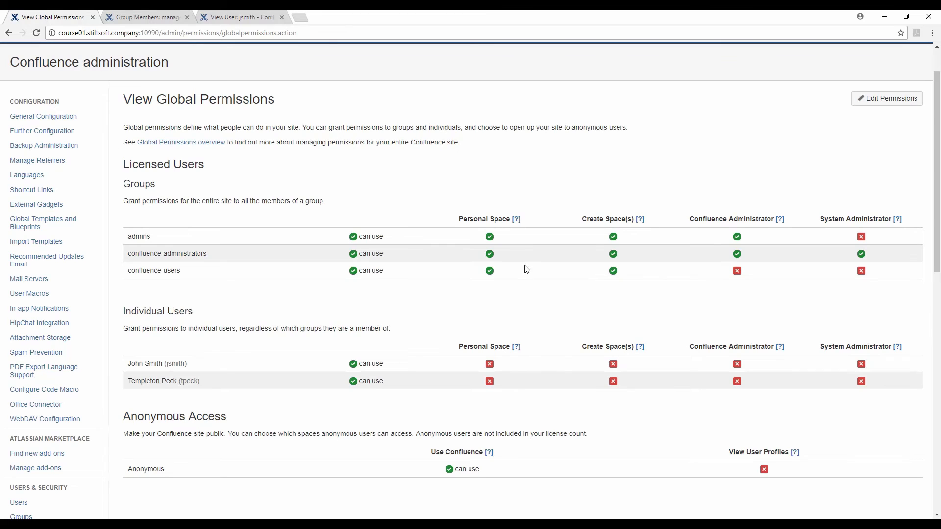
mouse_move(519, 225)
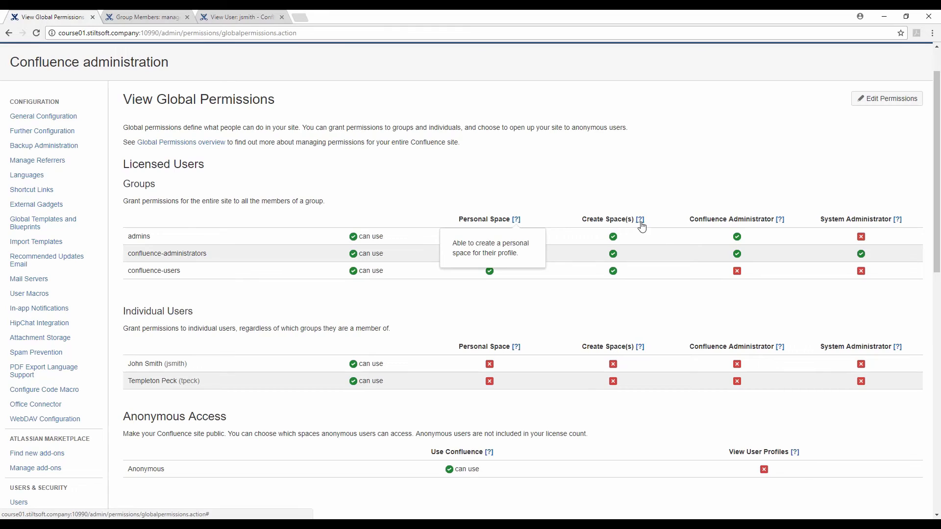
mouse_move(642, 226)
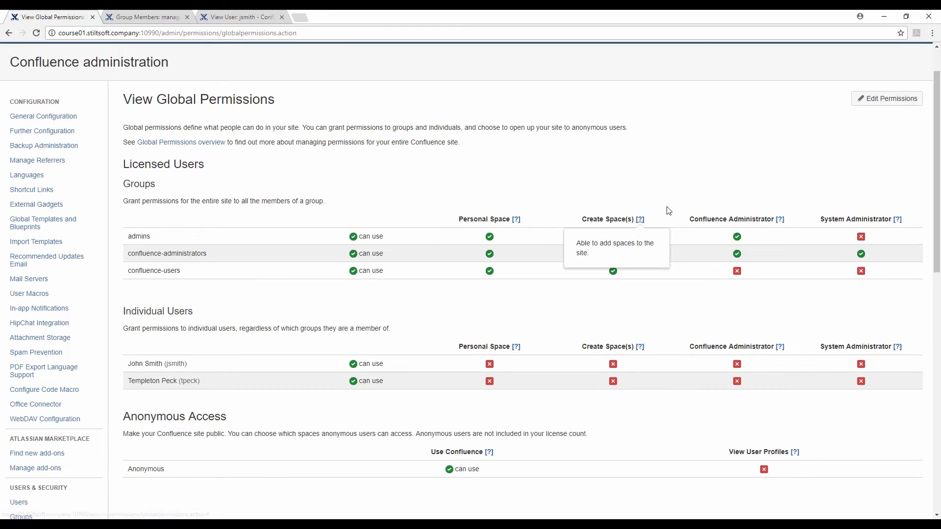
Step: Edit global permissions keeping anonymous 'can use' ticked, save all, and review the overview
click(880, 108)
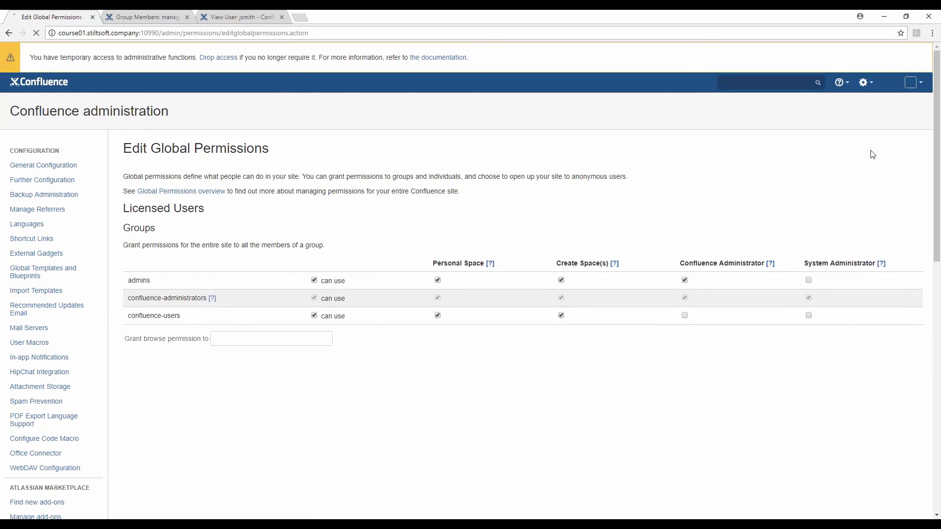
scroll(416, 323, down, 3)
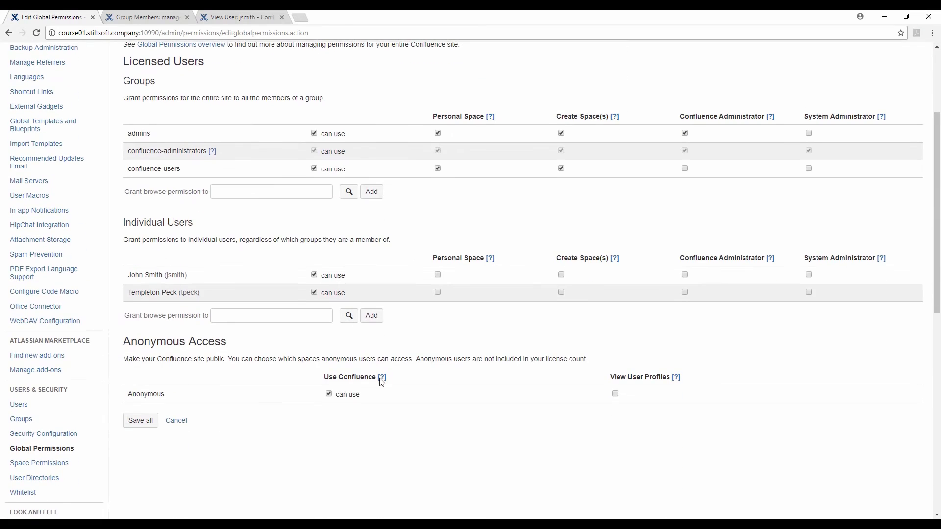
click(329, 395)
click(152, 429)
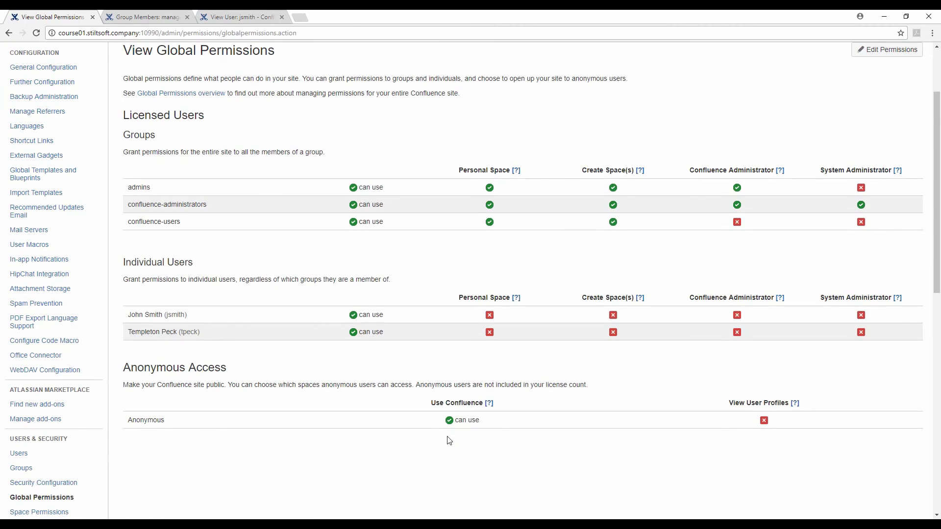
mouse_move(489, 403)
scroll(689, 392, up, 1)
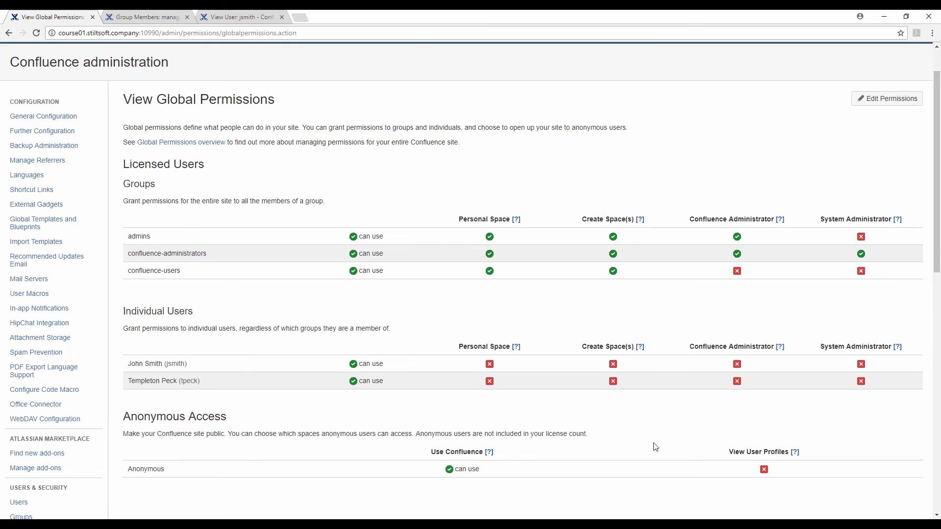
scroll(656, 447, up, 1)
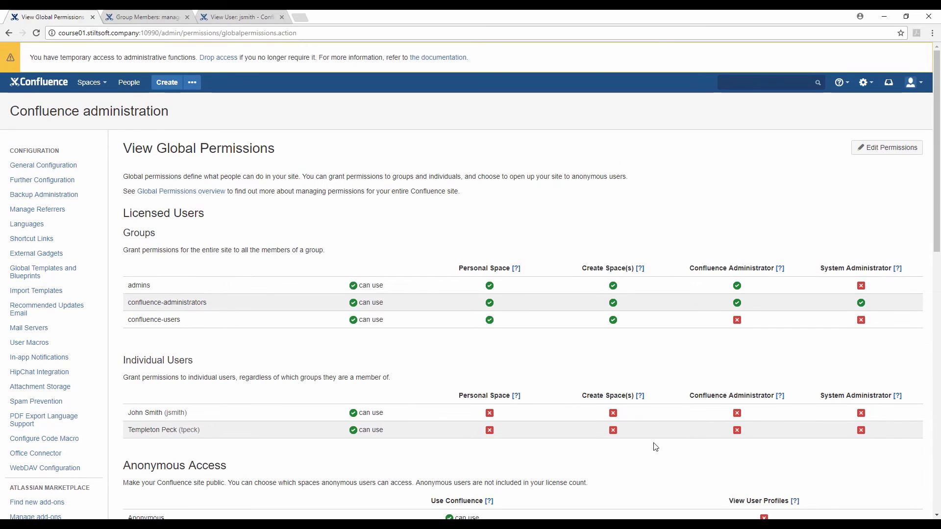
scroll(631, 469, down, 1)
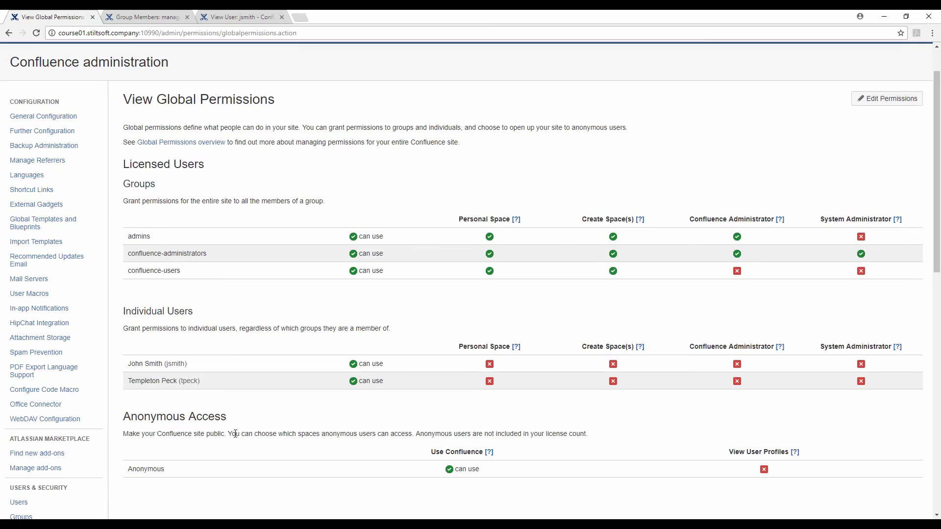
drag(235, 434, 413, 434)
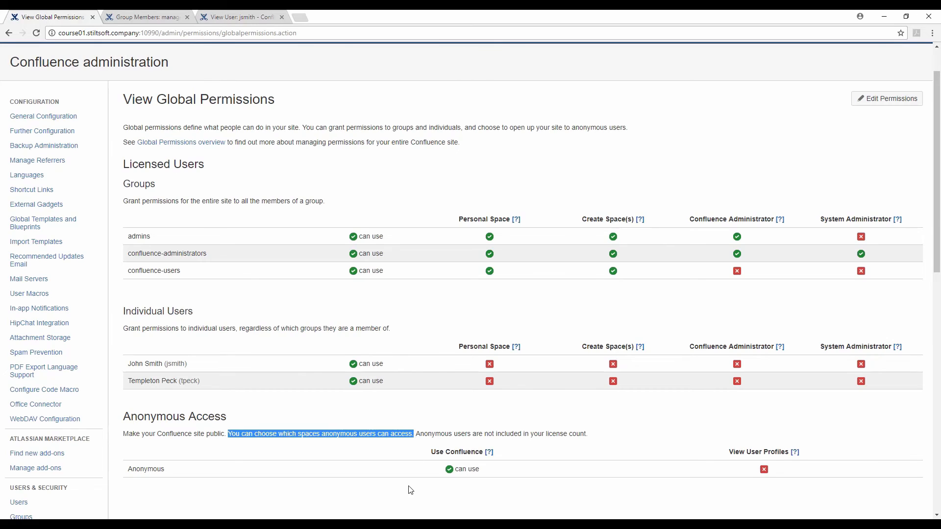
click(398, 469)
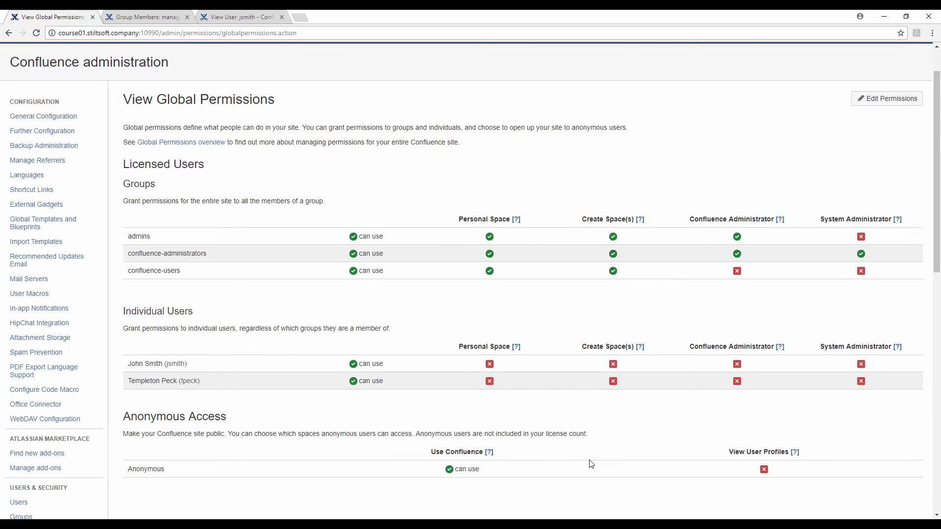
scroll(657, 448, up, 1)
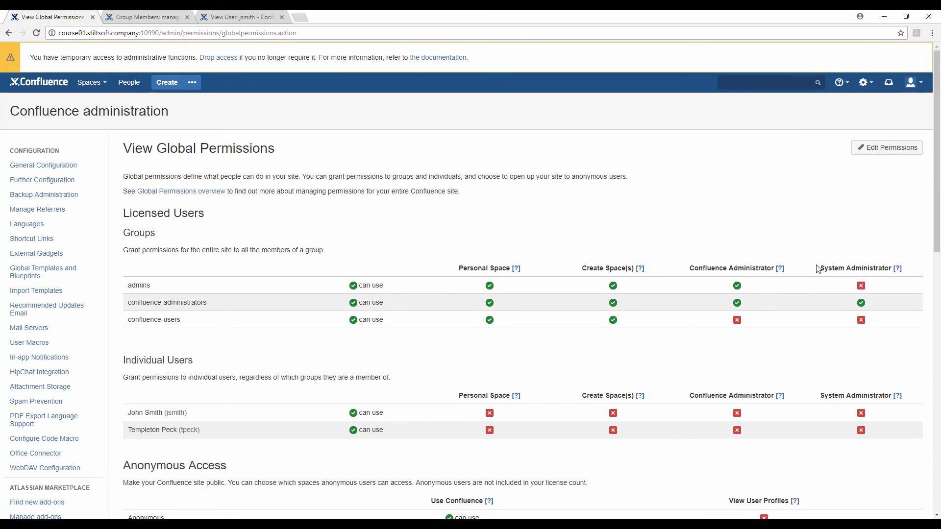
drag(818, 268, 899, 269)
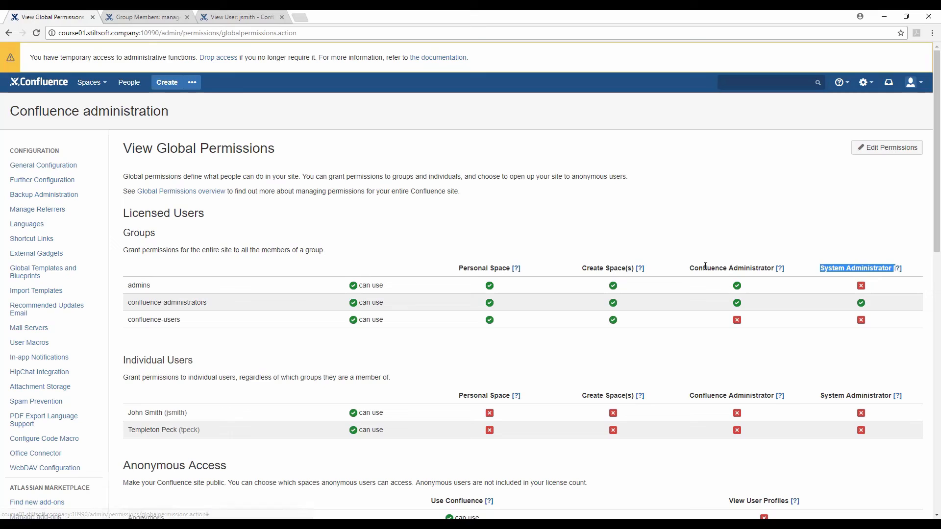
drag(691, 268, 775, 271)
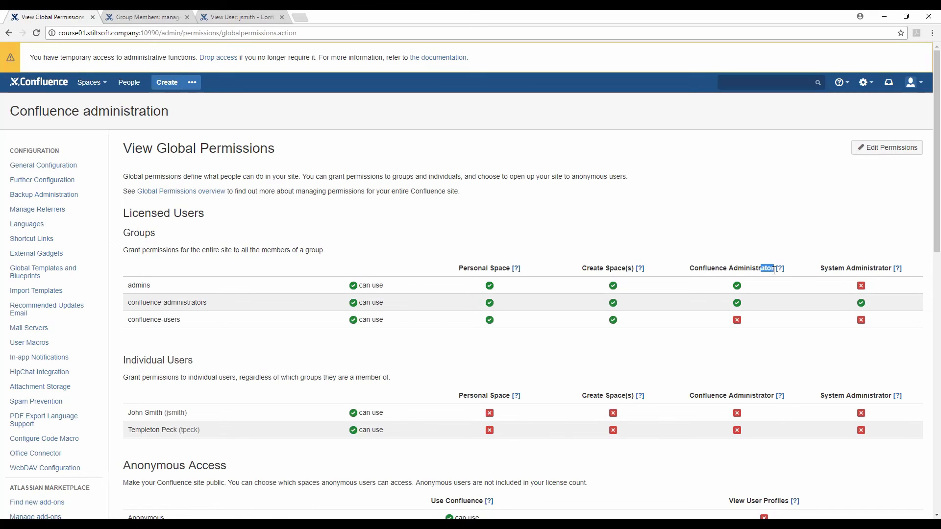
click(771, 332)
mouse_move(900, 273)
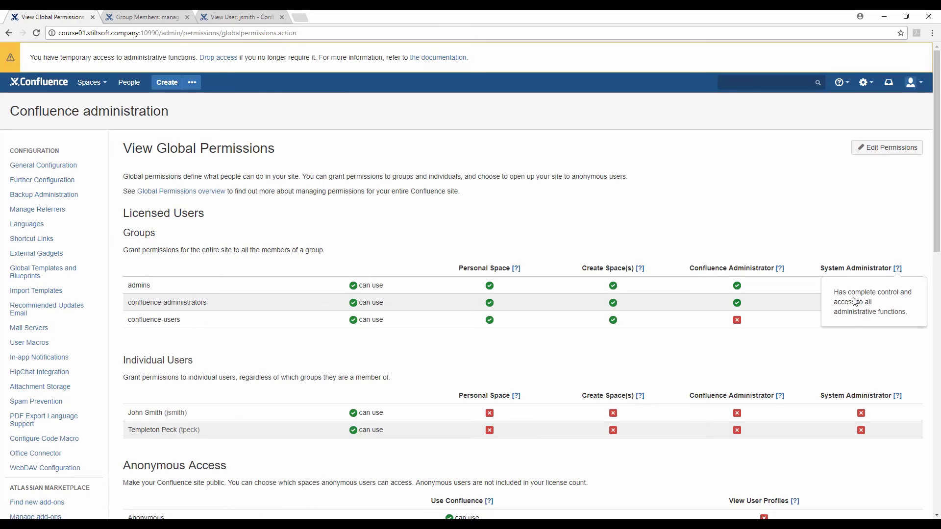
drag(906, 314, 914, 318)
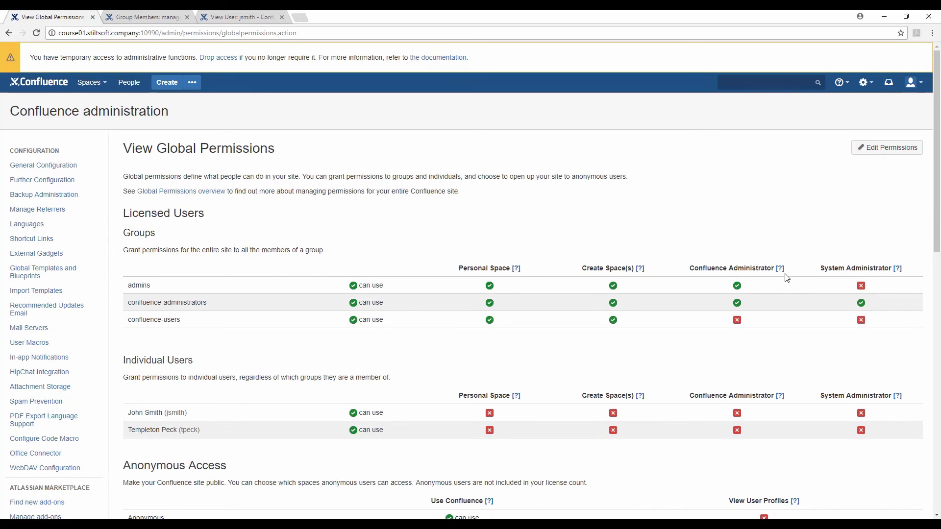
mouse_move(781, 272)
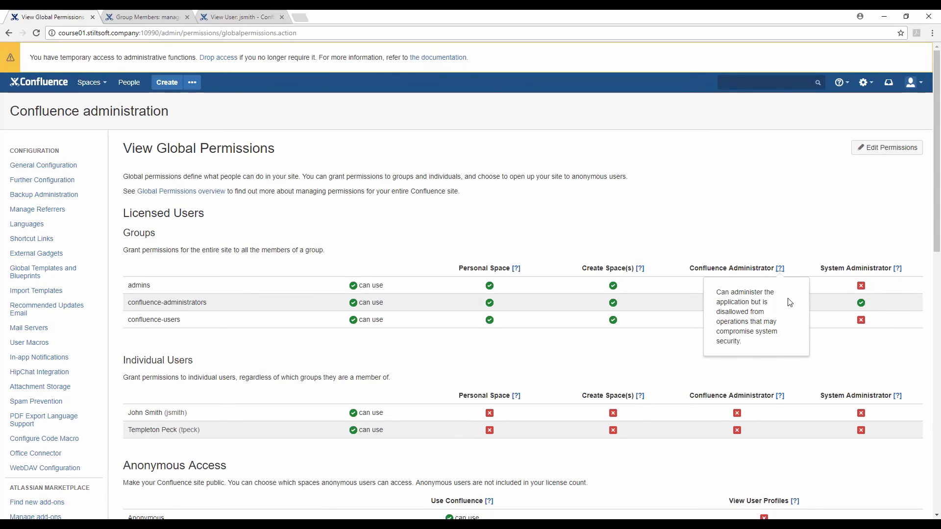
click(828, 357)
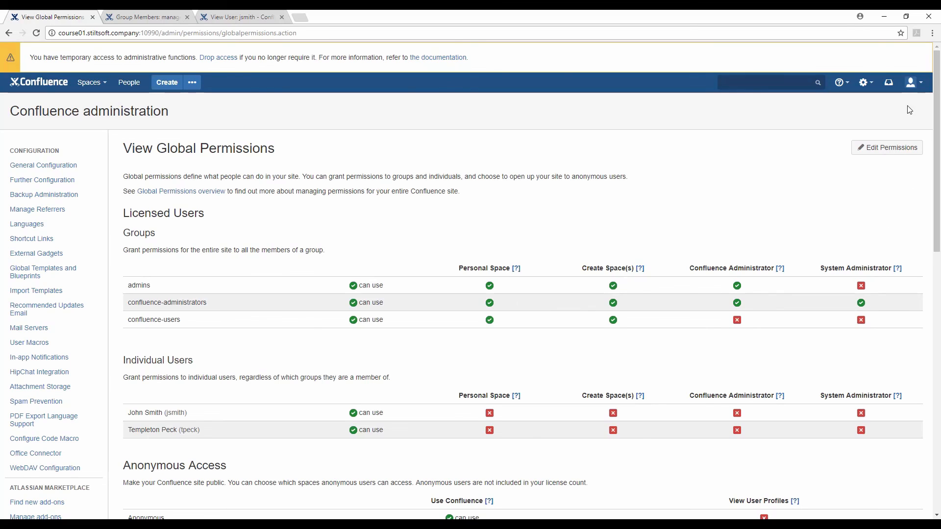
Step: Log out of the admin account and log back in as another user
click(913, 83)
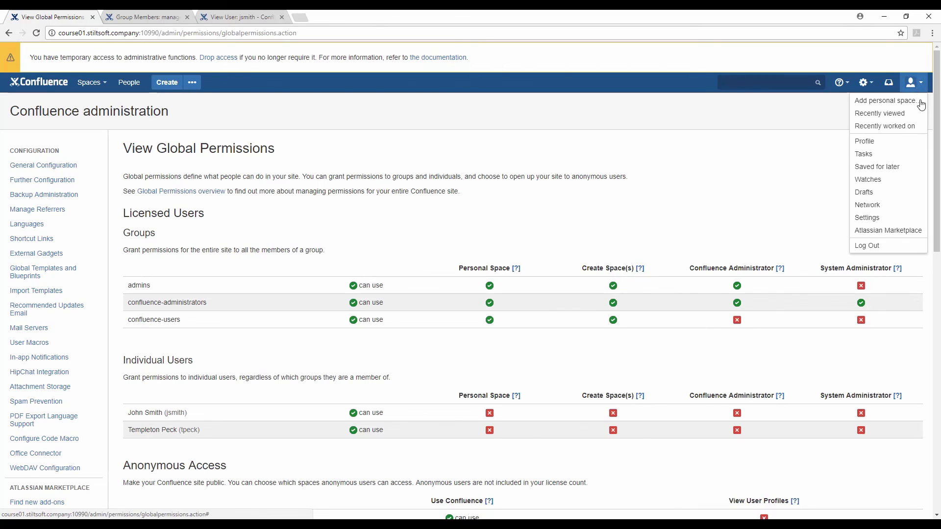
click(917, 247)
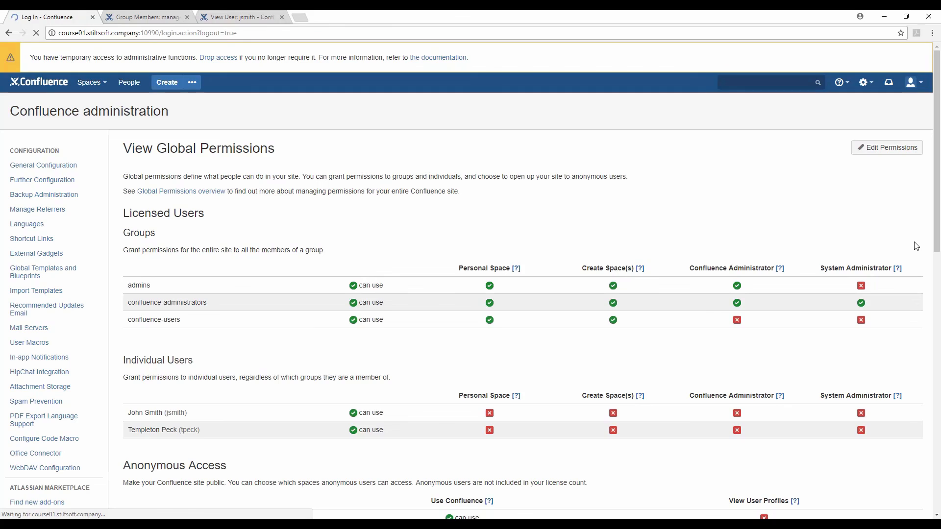
click(444, 228)
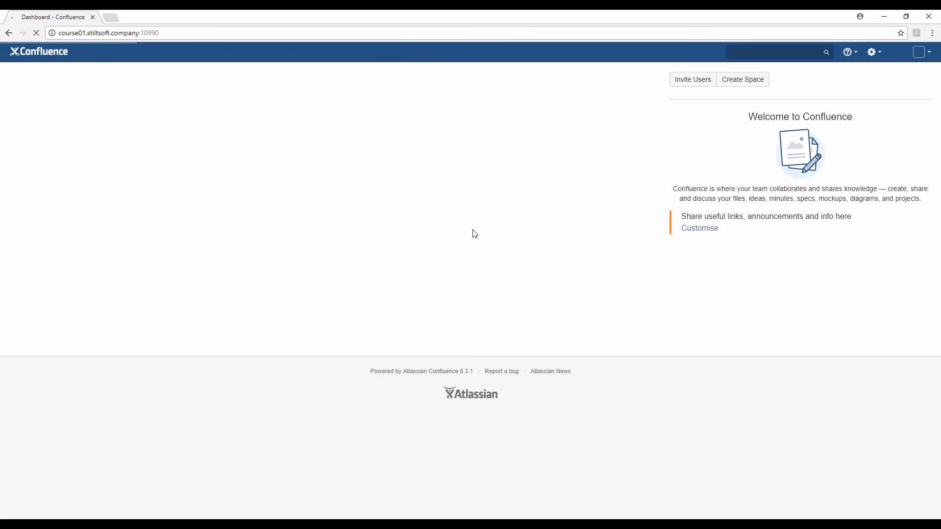
Step: Search 'global' to reach Global Permissions, confirm administrator access with the password, and start editing
click(756, 56)
text(global)
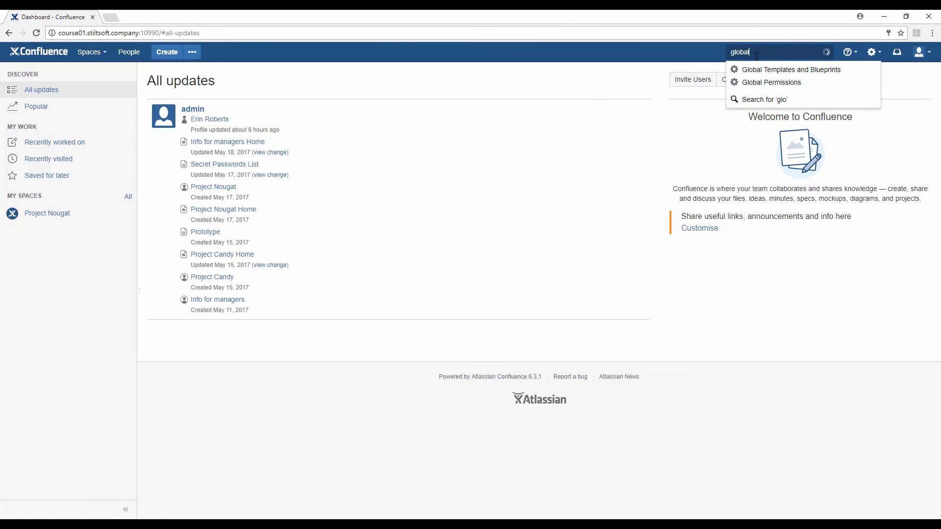
click(776, 83)
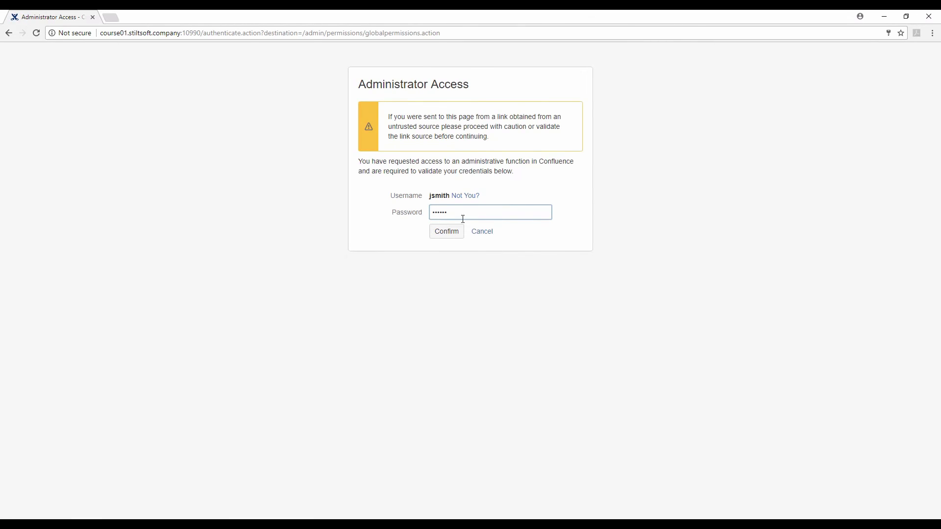
click(445, 232)
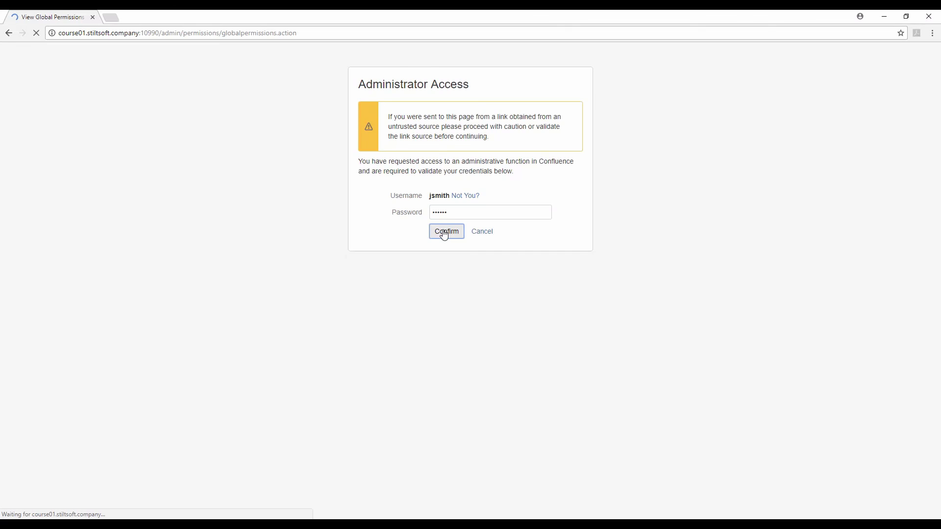
click(866, 149)
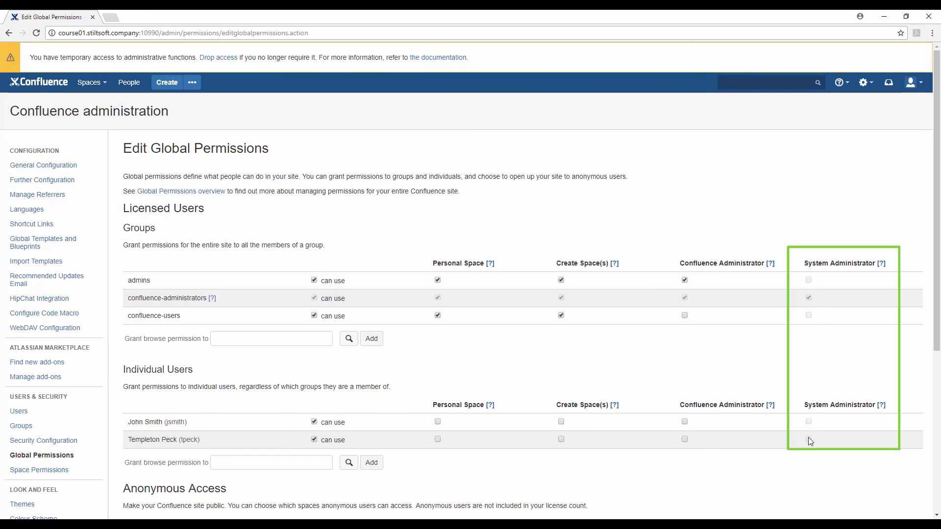
Step: Submit the Edit Global Permissions form unchanged with Save all
scroll(784, 417, down, 2)
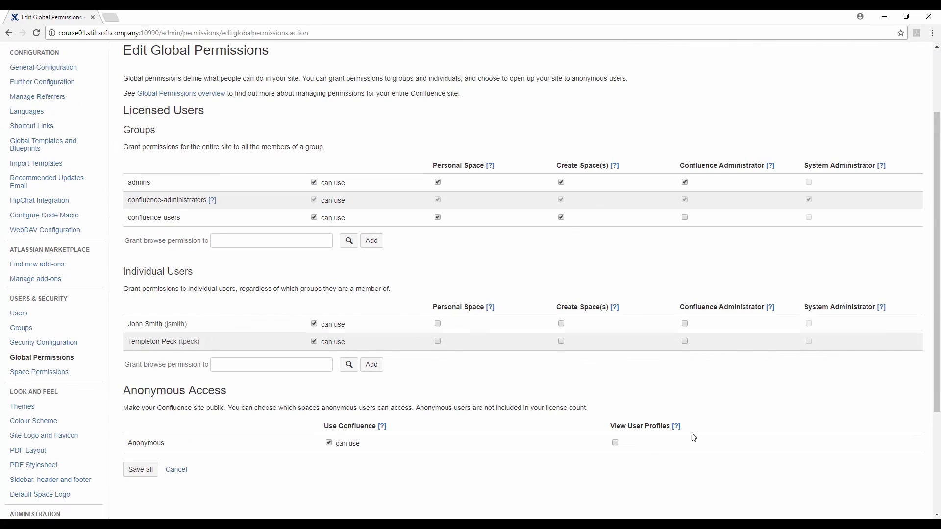
scroll(794, 385, up, 2)
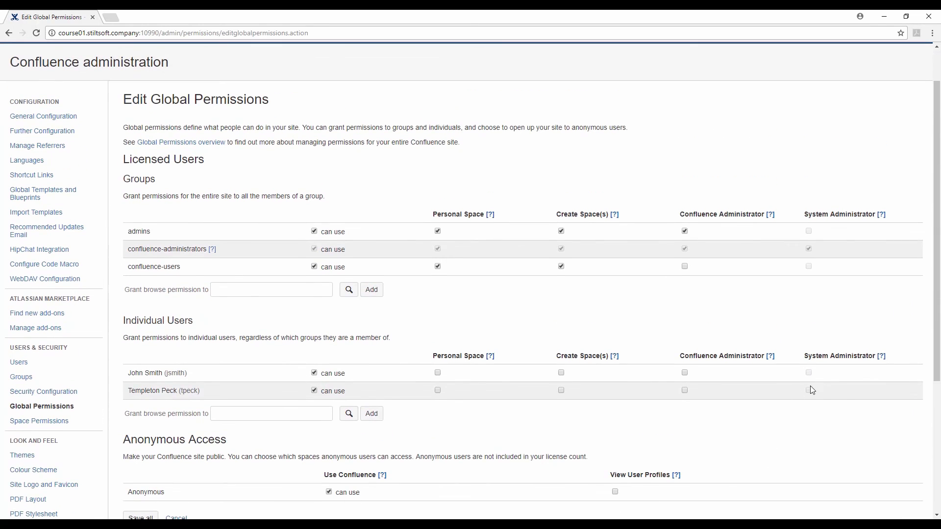
scroll(368, 416, down, 3)
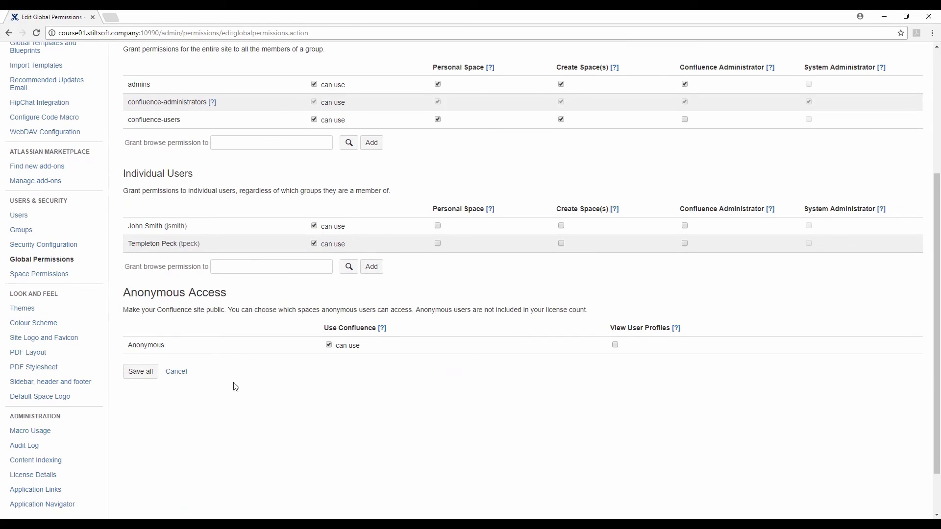
click(140, 371)
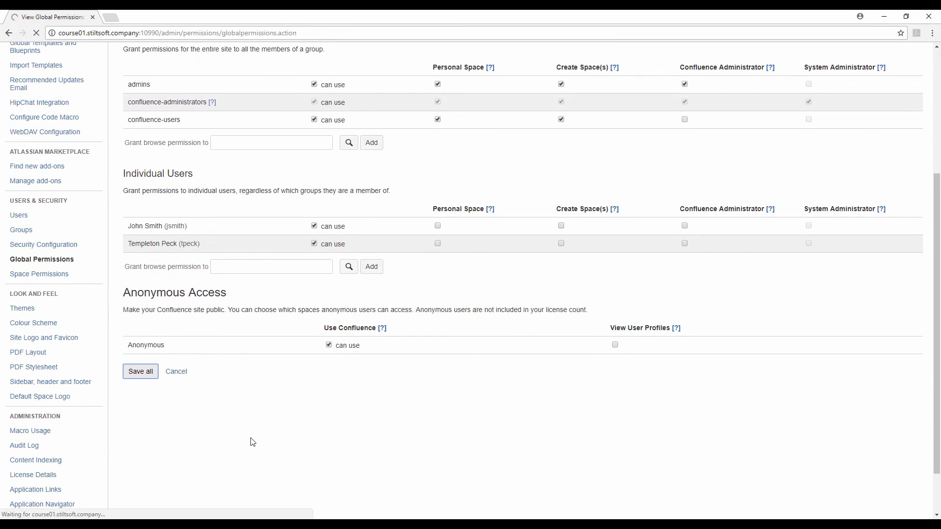